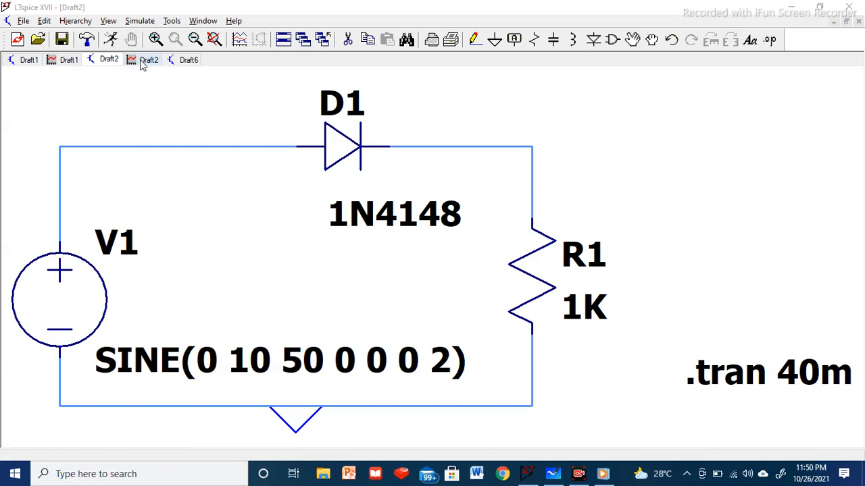
# View the Draft1 and Draft2 rectifier schematics and switch to the empty Draft6 schematic
pyautogui.click(29, 60)
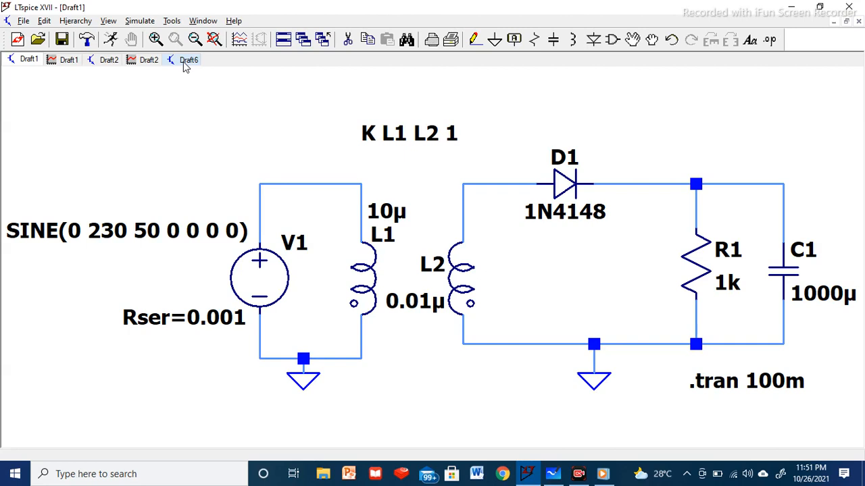
pyautogui.click(103, 61)
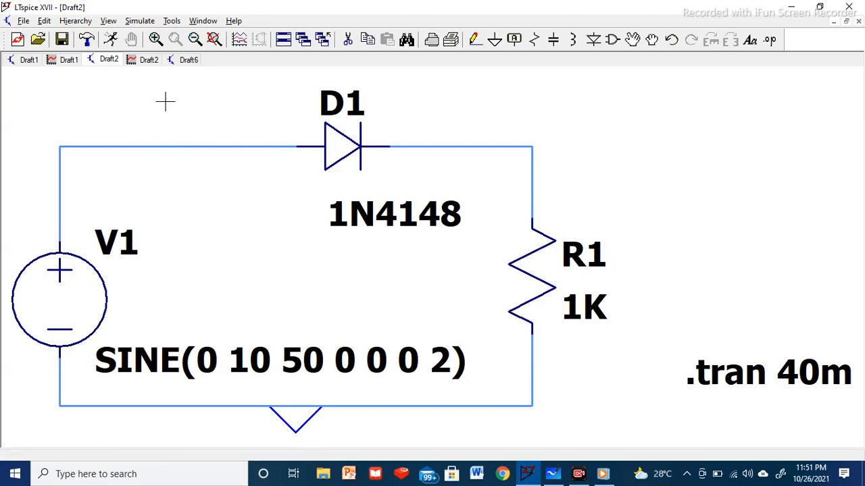
pyautogui.click(187, 61)
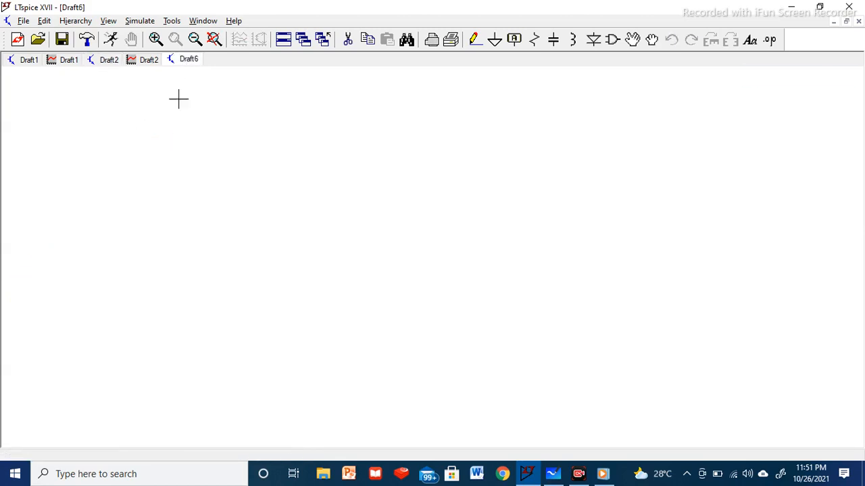
pyautogui.click(23, 21)
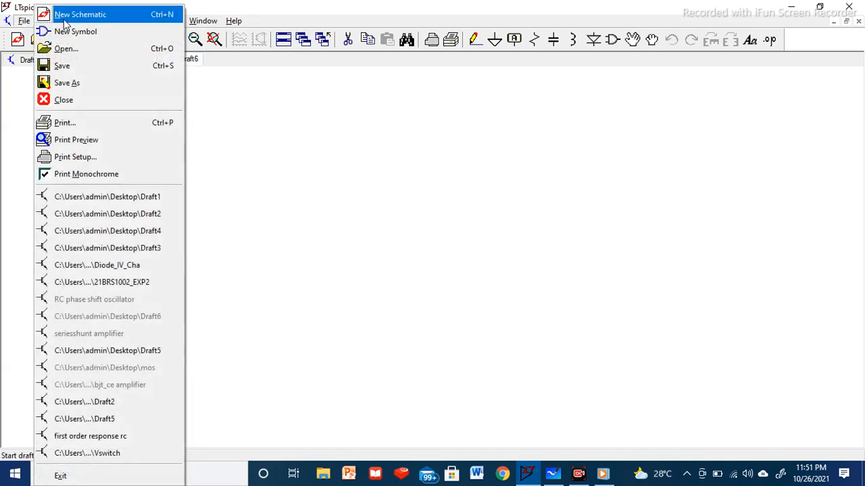
pyautogui.click(243, 109)
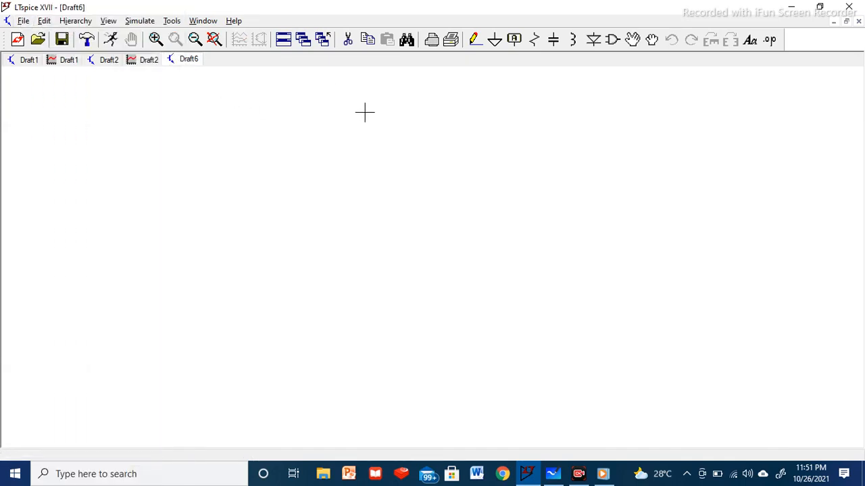
# Place one vertical resistor on the right side of the empty schematic
pyautogui.click(534, 42)
pyautogui.click(521, 177)
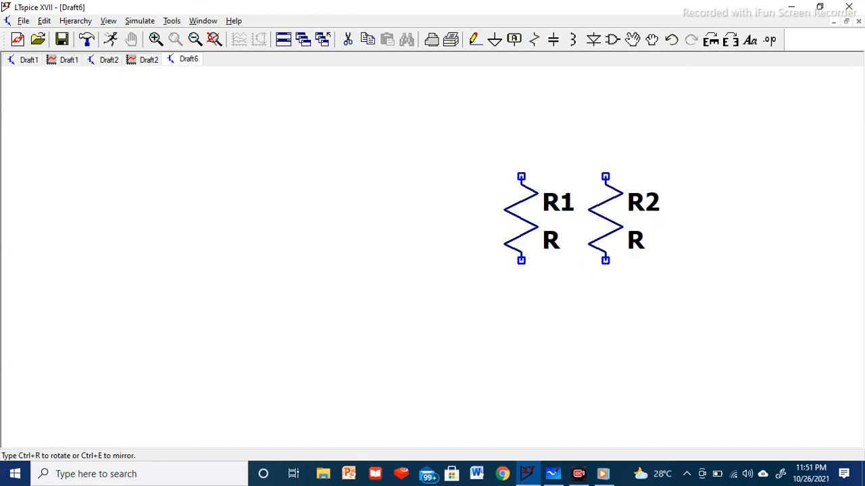
pyautogui.press('Escape')
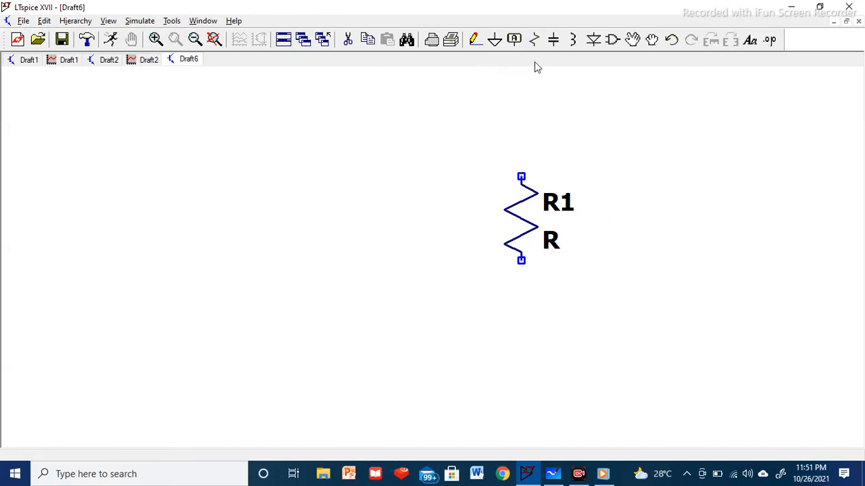
# Place a diode up and to the left of the resistor, rotated to lie horizontally with its cathode toward the resistor
pyautogui.click(593, 39)
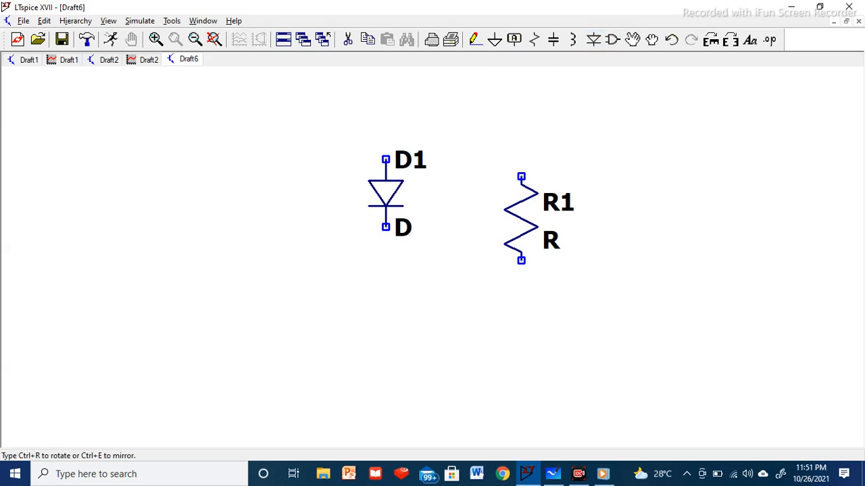
pyautogui.hotkey('ctrl', 'r')
pyautogui.hotkey('ctrl', 'r')
pyautogui.hotkey('ctrl', 'r')
pyautogui.click(351, 159)
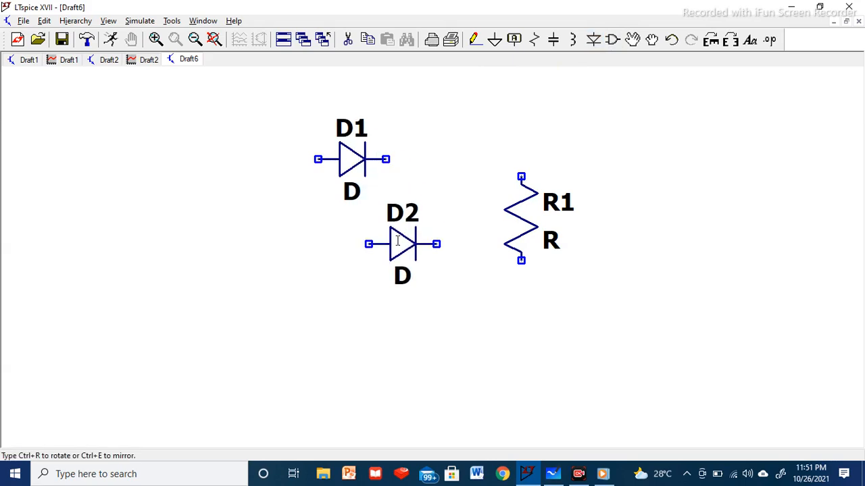
pyautogui.press('Escape')
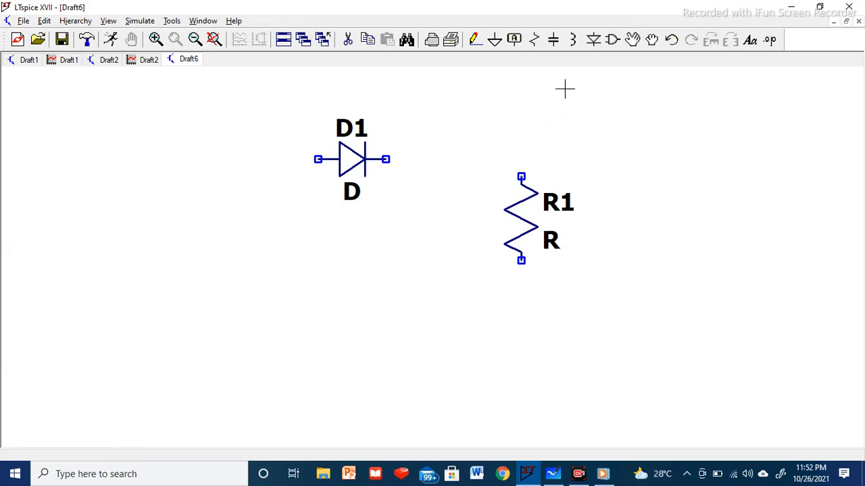
# Find the voltage source component and place one below and to the left of the diode
pyautogui.click(613, 42)
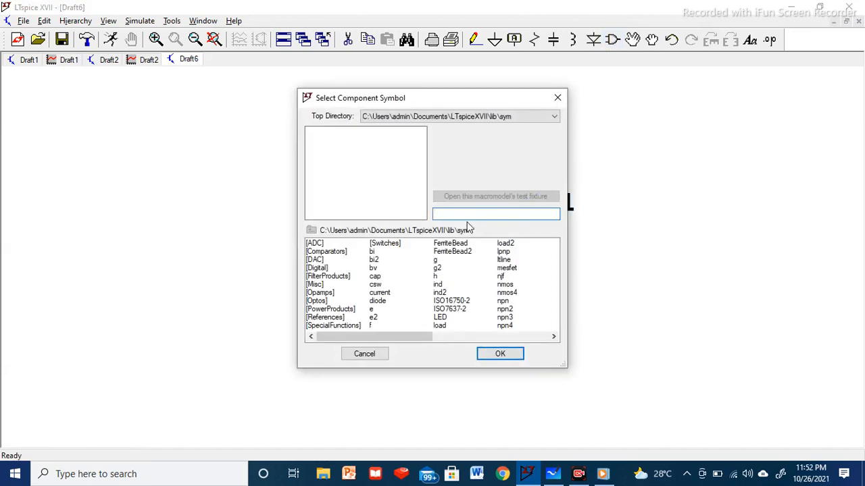
pyautogui.write('vol')
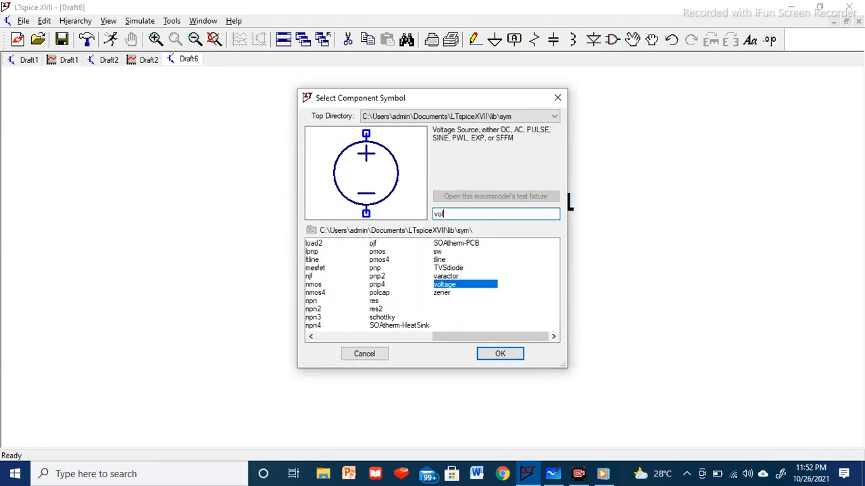
pyautogui.click(500, 353)
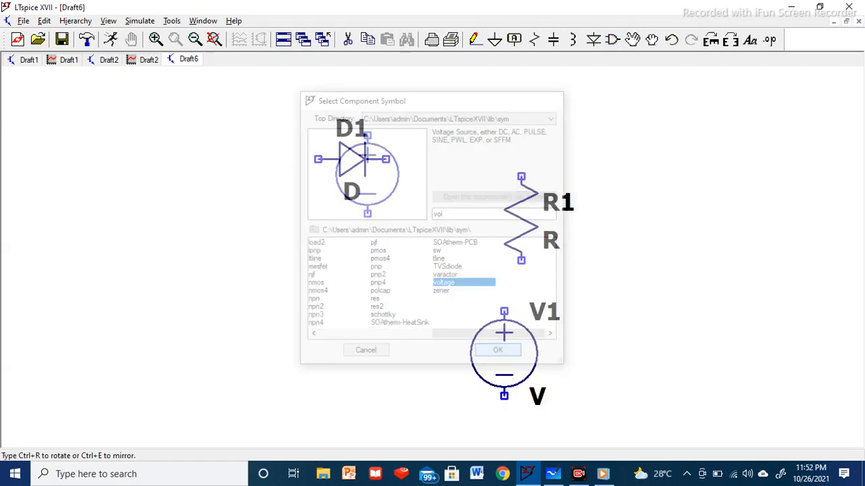
pyautogui.click(183, 268)
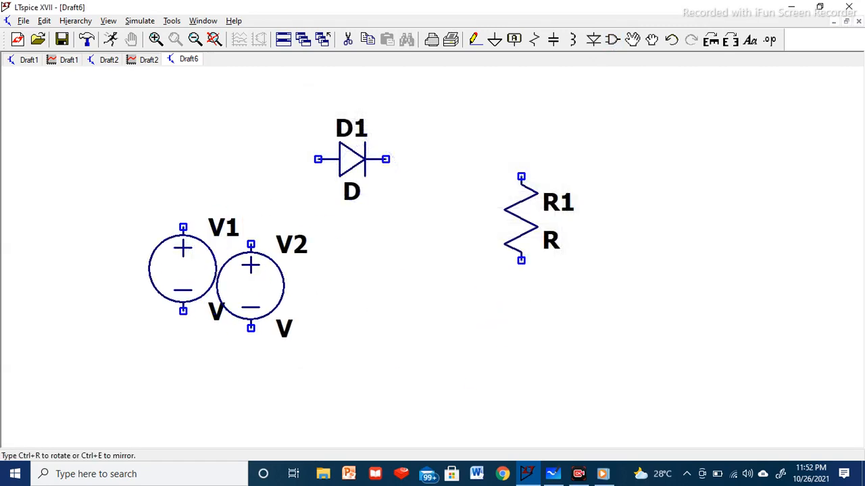
pyautogui.press('Escape')
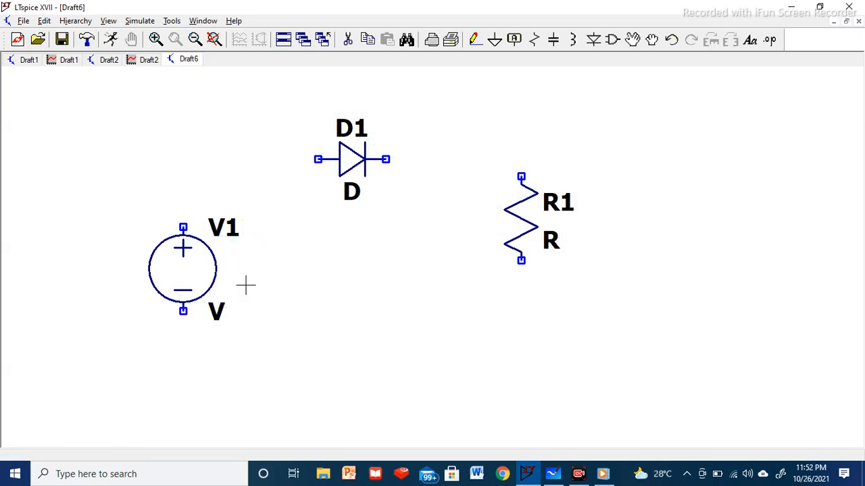
# Place a ground symbol below the circuit, between the voltage source and the resistor
pyautogui.click(494, 39)
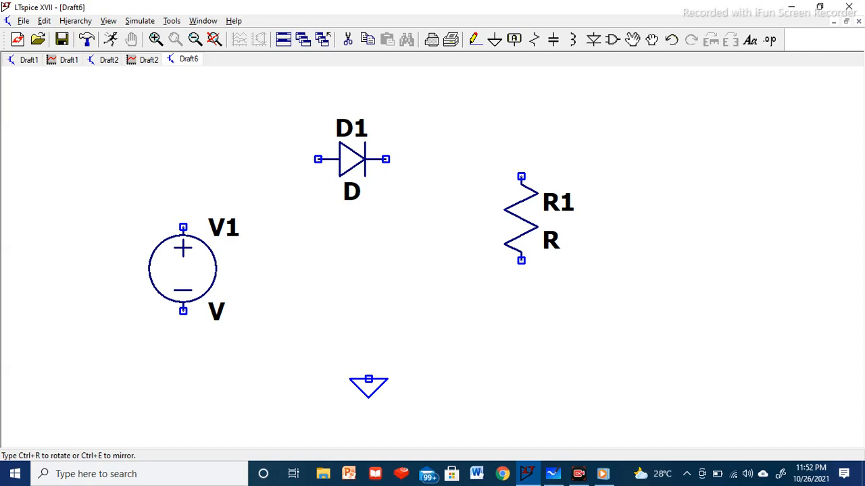
pyautogui.click(368, 379)
pyautogui.press('Escape')
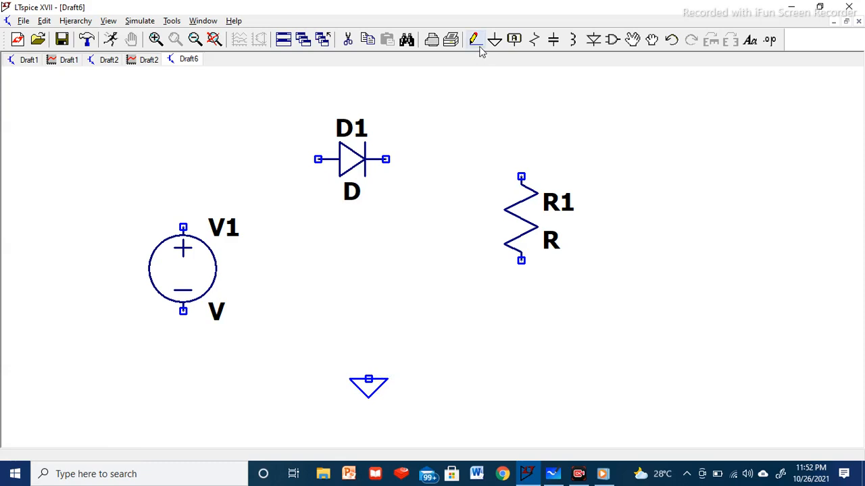
# Wire the source's positive terminal through the diode and resistor in series and back to the source's negative terminal
pyautogui.click(475, 39)
pyautogui.click(184, 227)
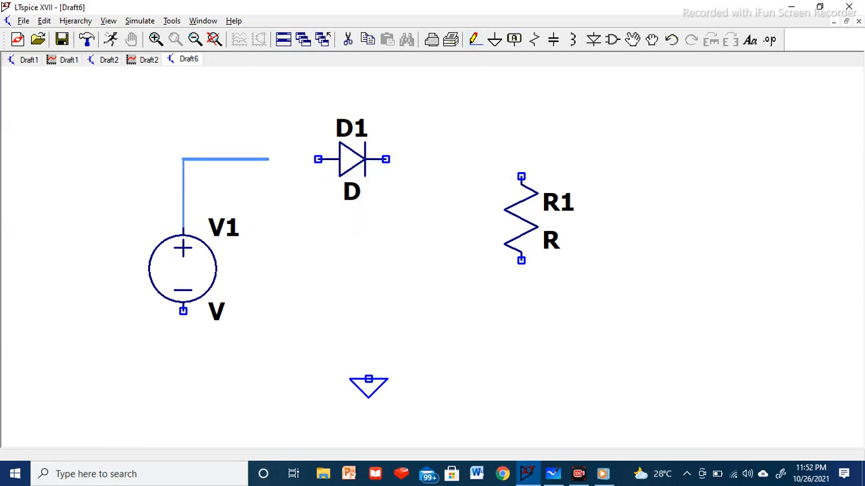
pyautogui.click(318, 160)
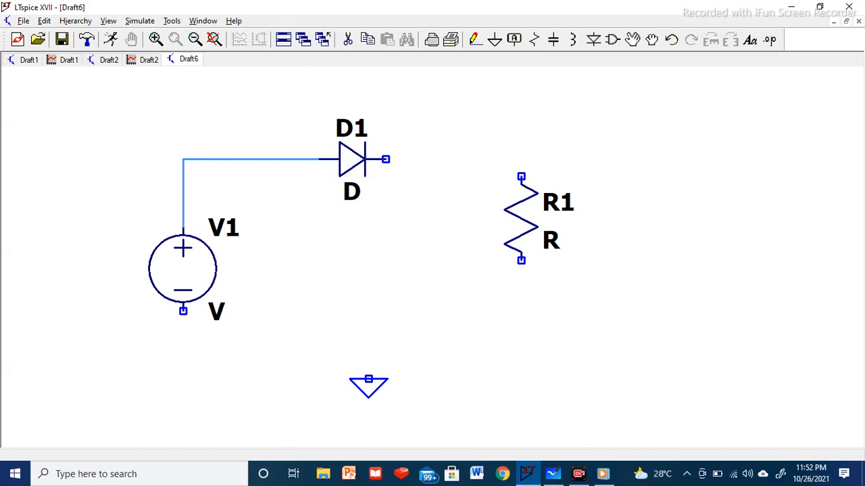
pyautogui.click(386, 160)
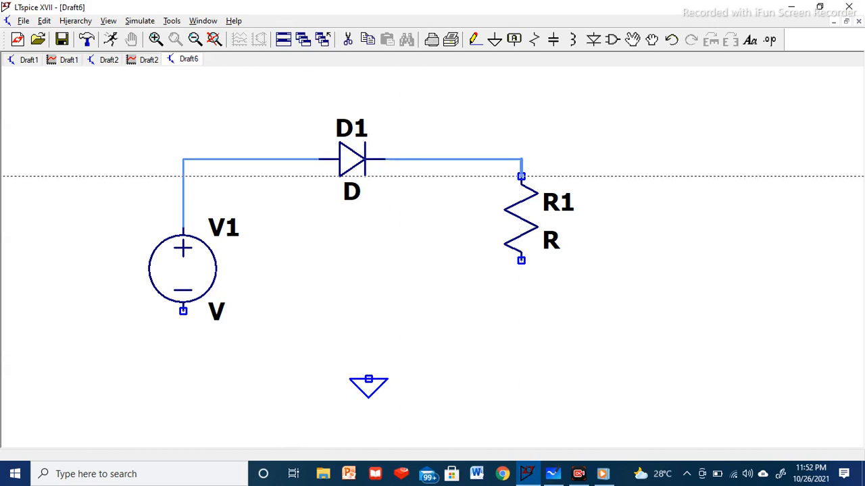
pyautogui.click(521, 176)
pyautogui.click(521, 260)
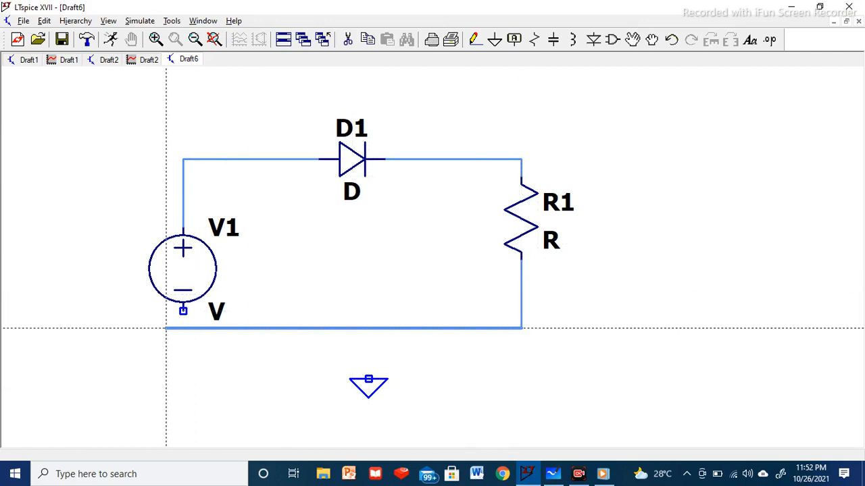
pyautogui.click(182, 328)
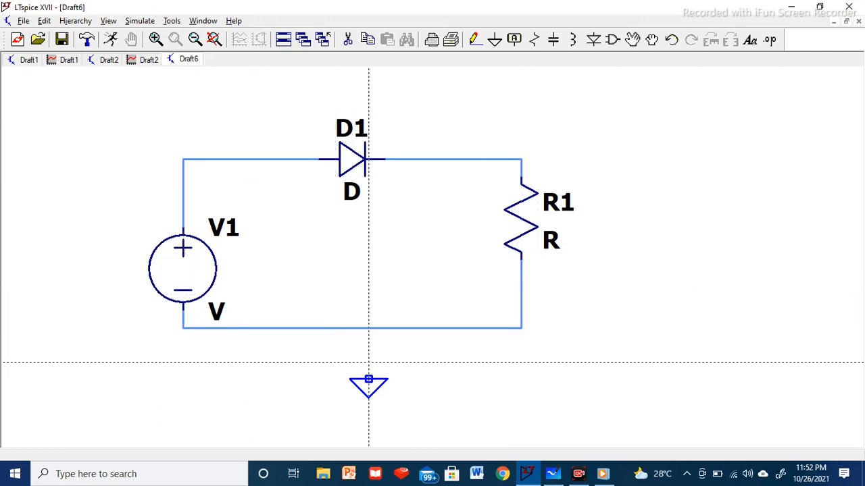
# Wire the ground symbol to the bottom rail of the circuit
pyautogui.click(369, 379)
pyautogui.click(368, 329)
pyautogui.press('Escape')
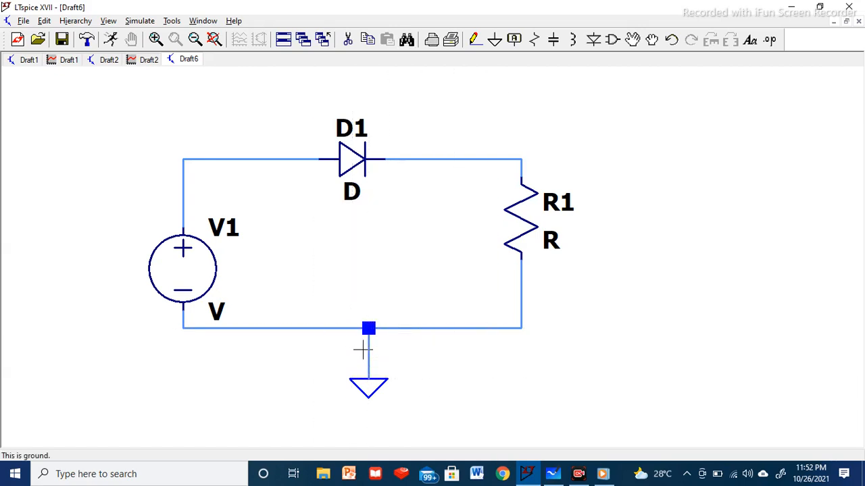
# Set resistor R1 to 1K and assign the 1N4148 silicon model to diode D1
pyautogui.rightClick(551, 241)
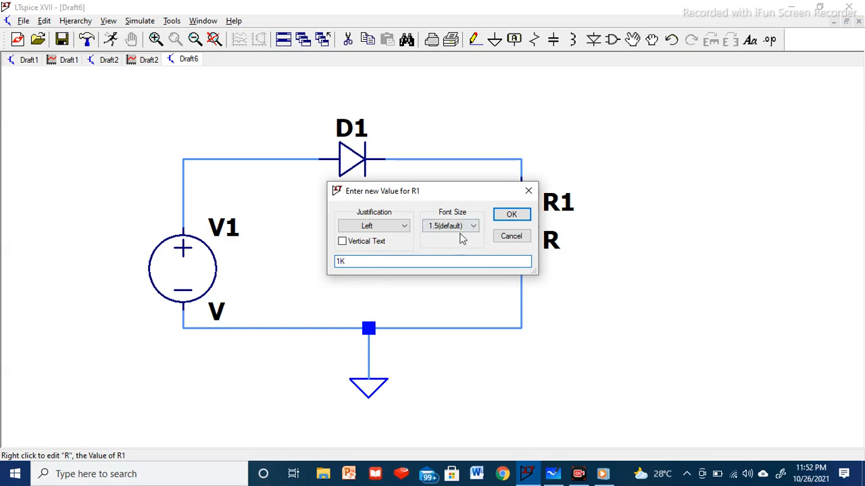
pyautogui.click(510, 214)
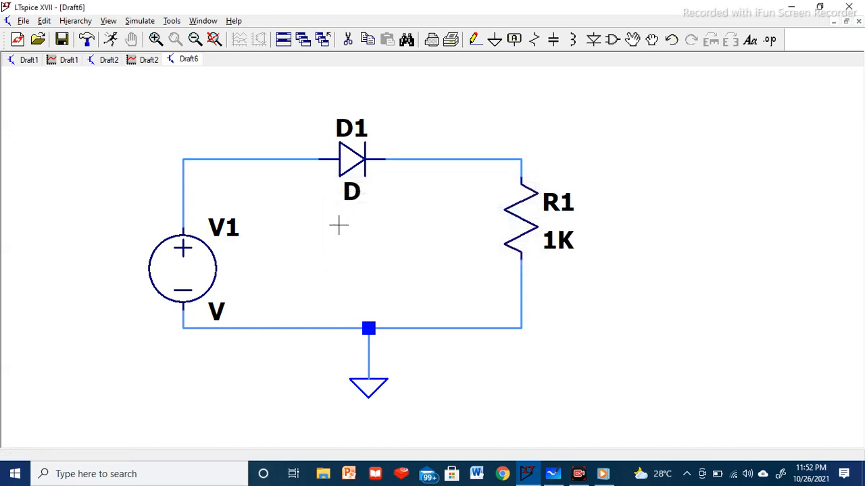
pyautogui.rightClick(355, 164)
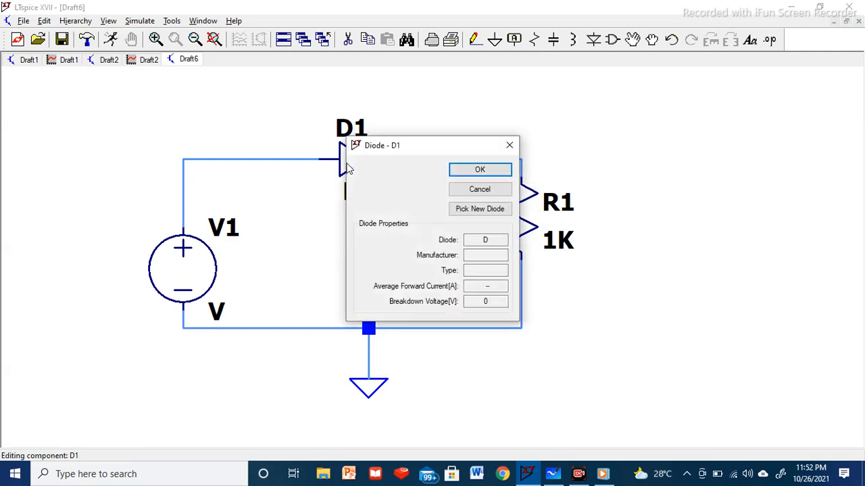
pyautogui.click(473, 210)
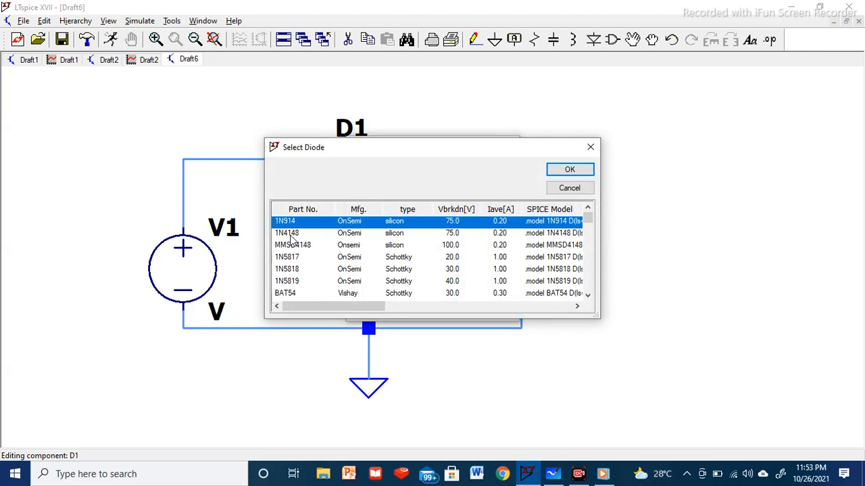
pyautogui.click(290, 234)
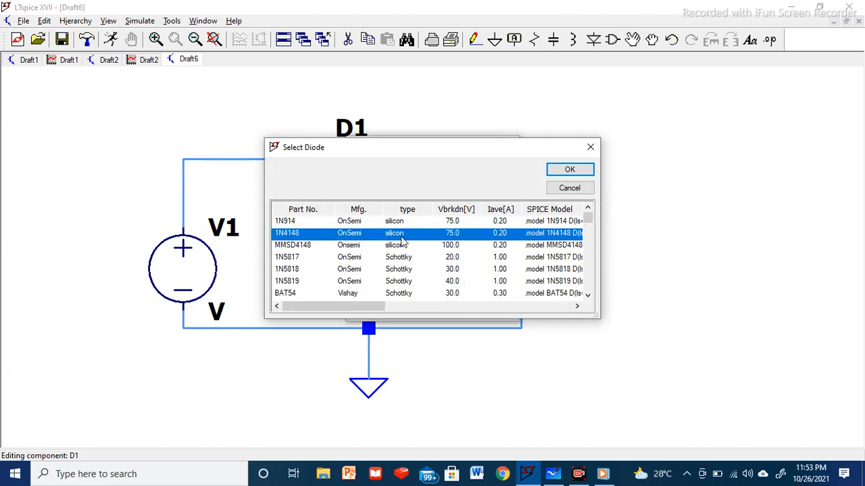
pyautogui.click(567, 170)
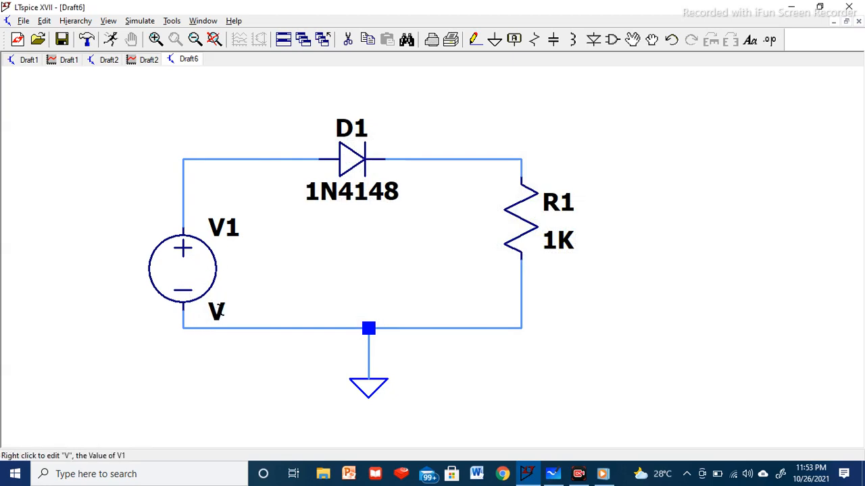
# Configure voltage source V1 as a SINE function with 10 V amplitude and 50 Hz frequency
pyautogui.rightClick(202, 270)
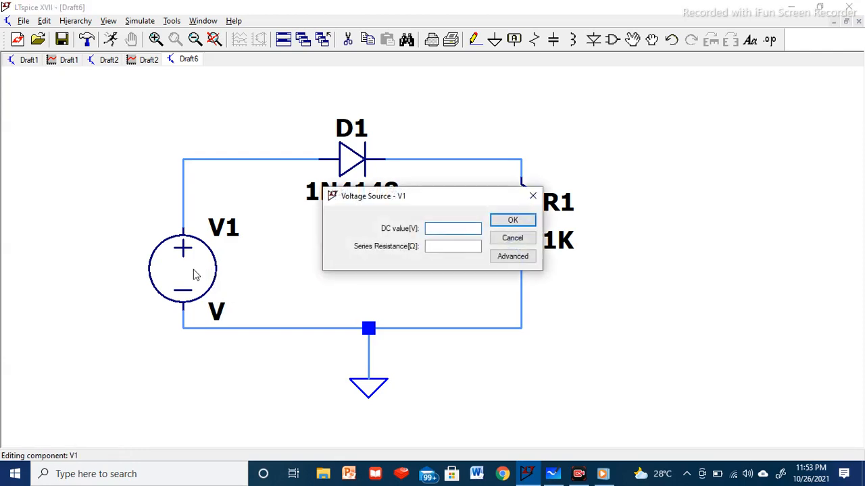
pyautogui.click(509, 260)
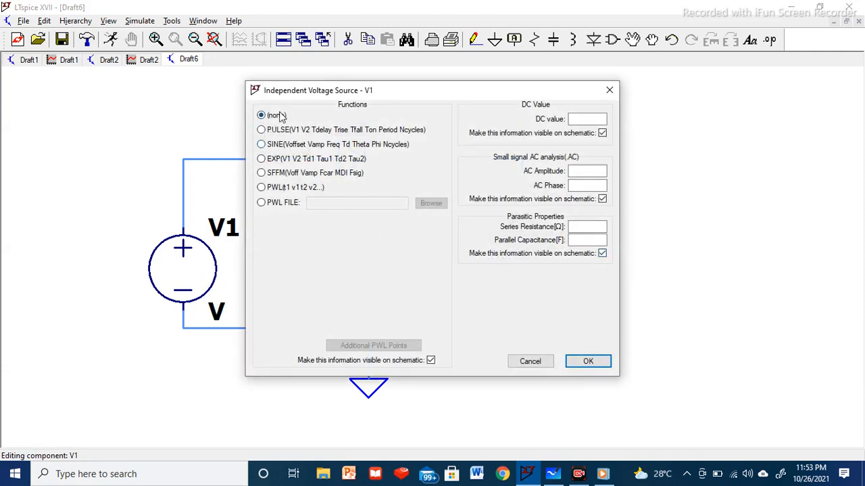
pyautogui.click(262, 145)
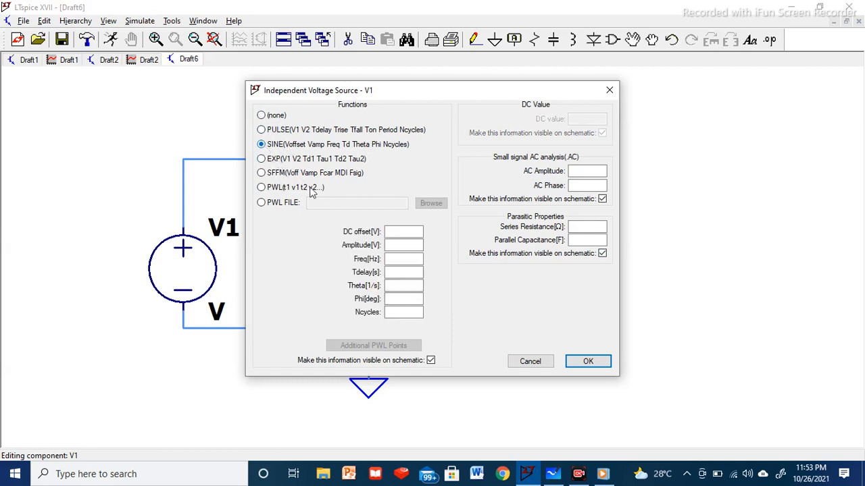
pyautogui.click(391, 234)
pyautogui.click(401, 244)
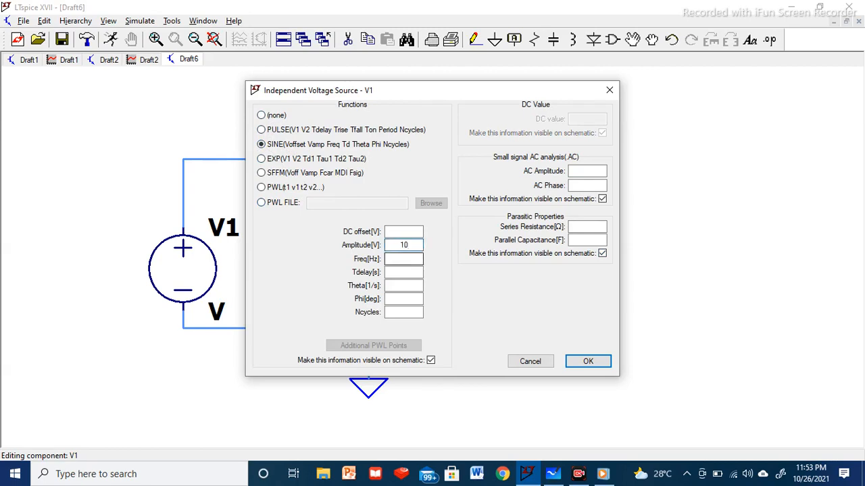
pyautogui.click(402, 261)
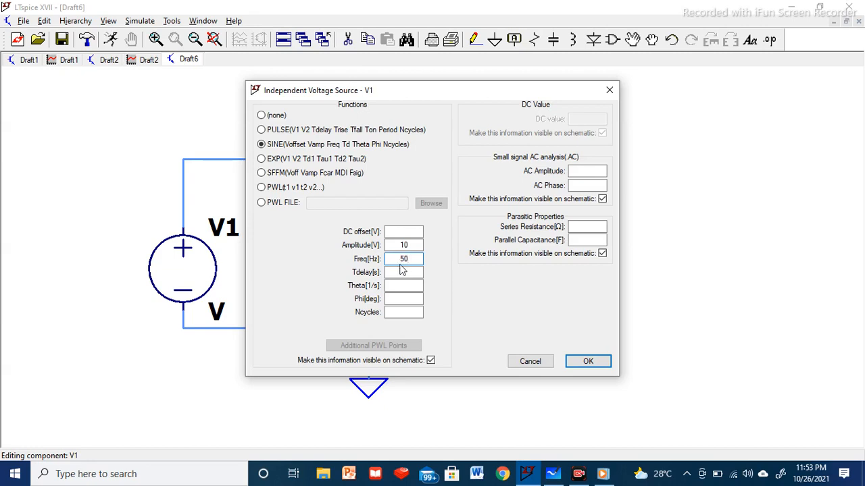
pyautogui.click(403, 271)
pyautogui.click(599, 369)
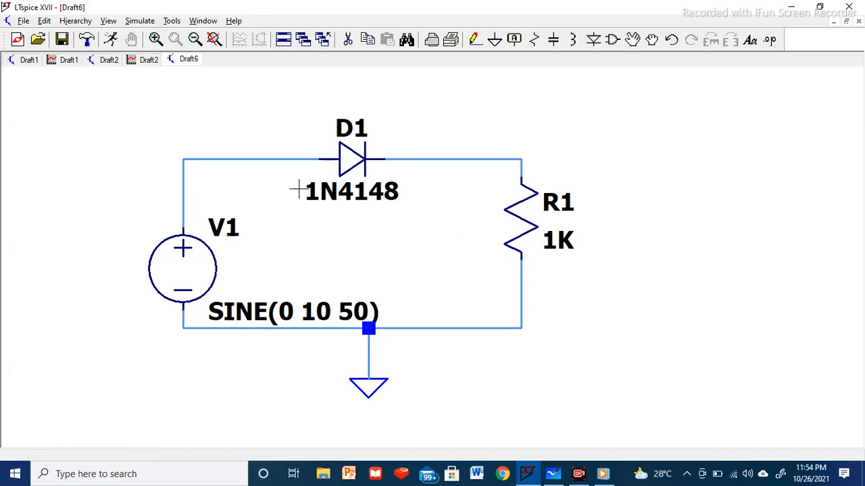
# Add a transient simulation command with a stop time of 40m and place it above resistor R1
pyautogui.click(139, 21)
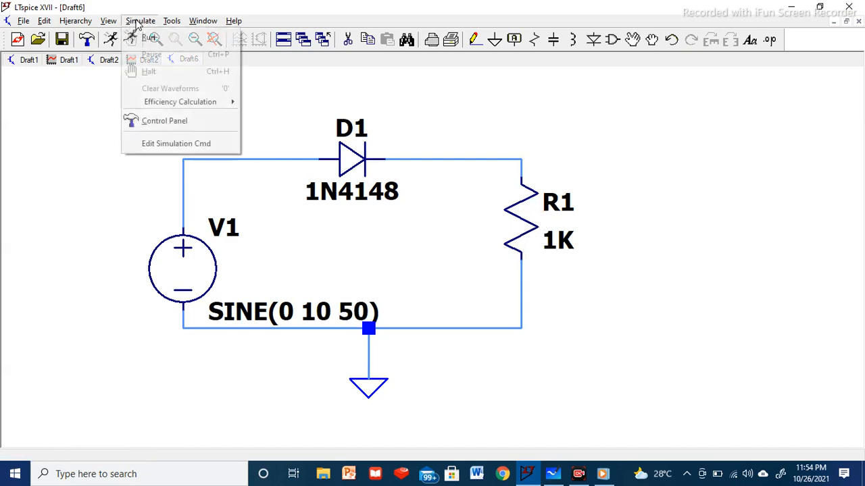
pyautogui.click(169, 147)
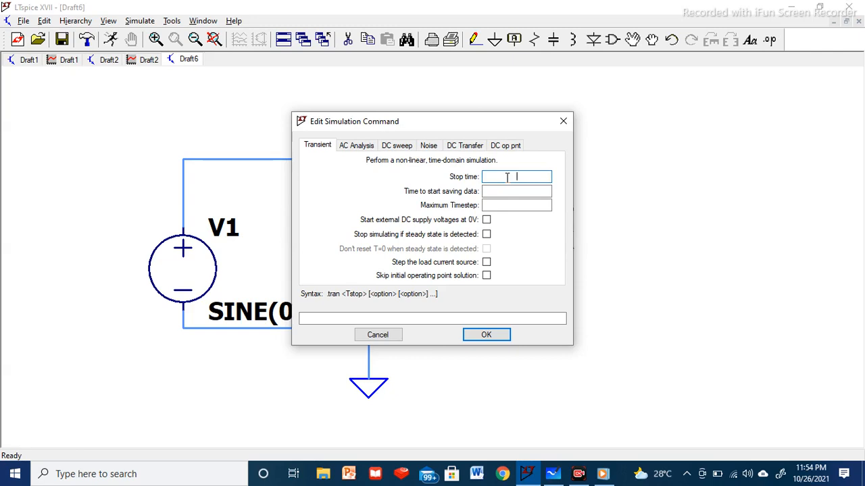
pyautogui.write('40m')
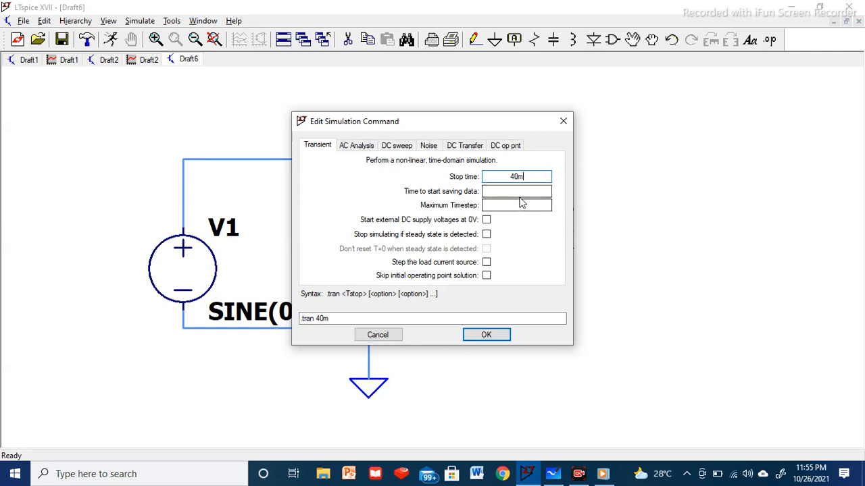
pyautogui.click(486, 336)
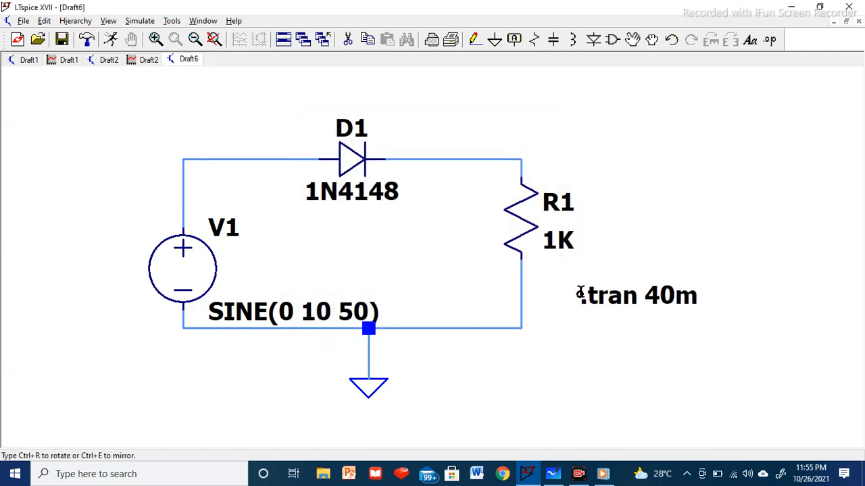
pyautogui.click(480, 118)
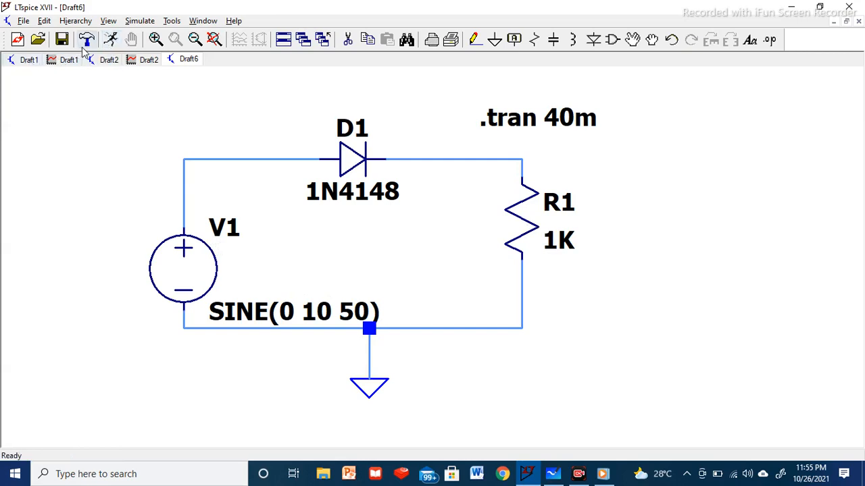
# Run the simulation and plot the voltages at the resistor's top node and the source's positive node
pyautogui.click(111, 41)
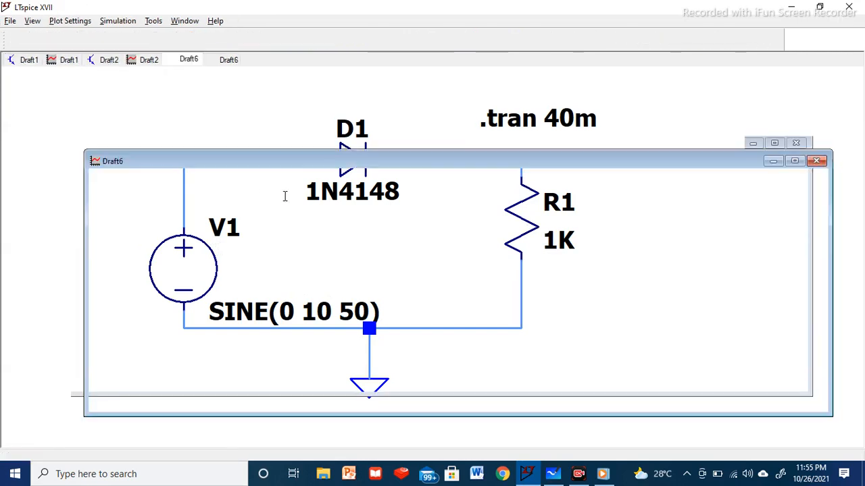
pyautogui.click(286, 197)
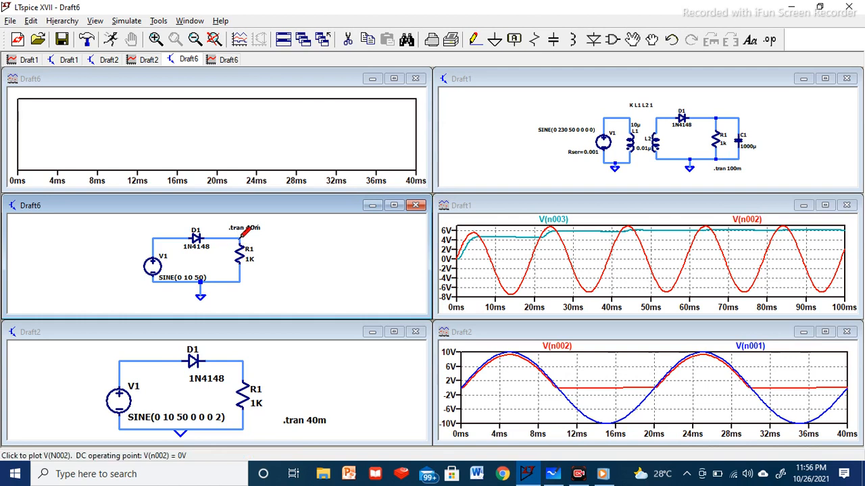
pyautogui.click(241, 236)
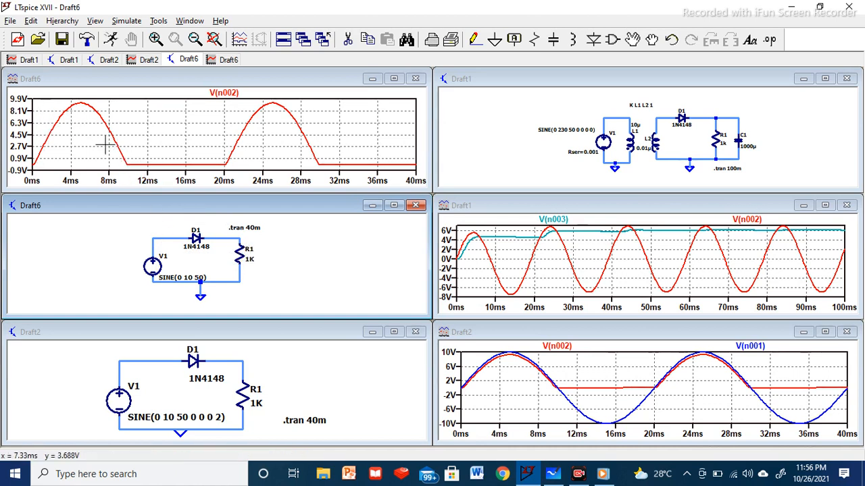
pyautogui.click(159, 232)
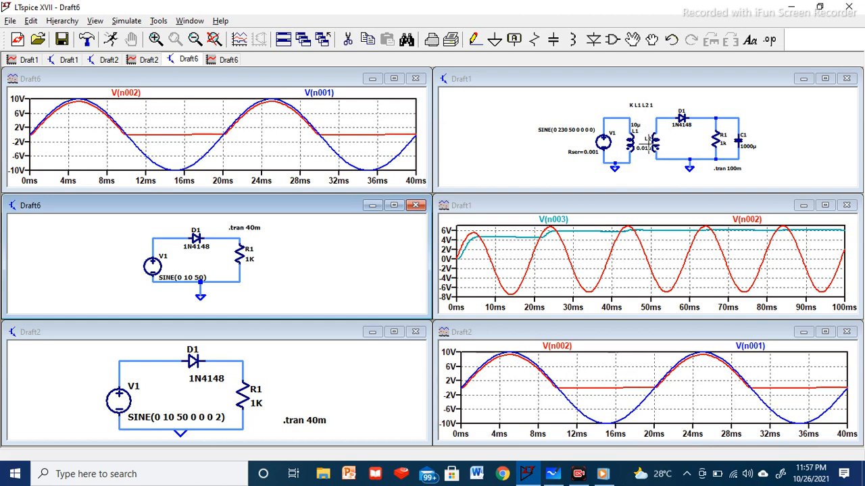
# Close the Draft6 schematic without saving it and create a new blank schematic
pyautogui.click(418, 207)
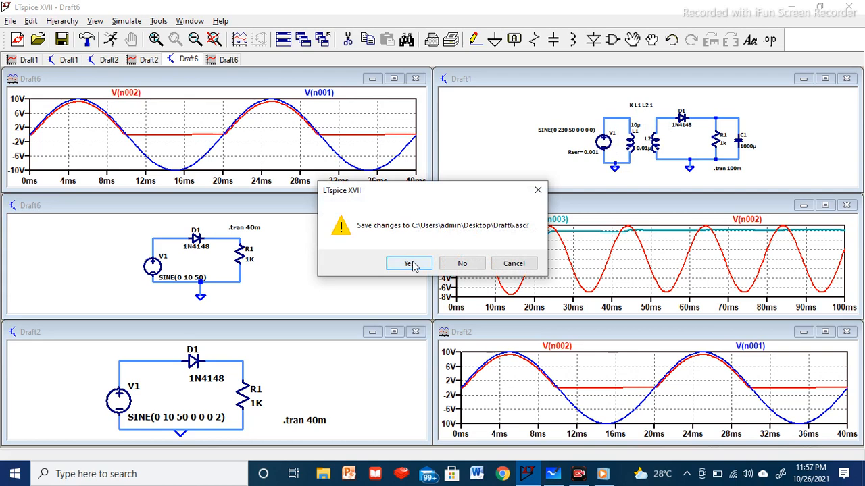
pyautogui.click(451, 266)
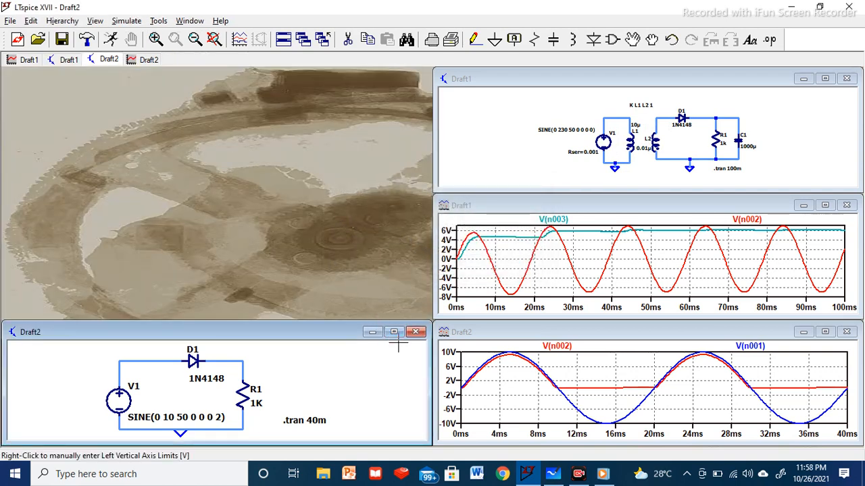
pyautogui.click(10, 22)
pyautogui.click(56, 17)
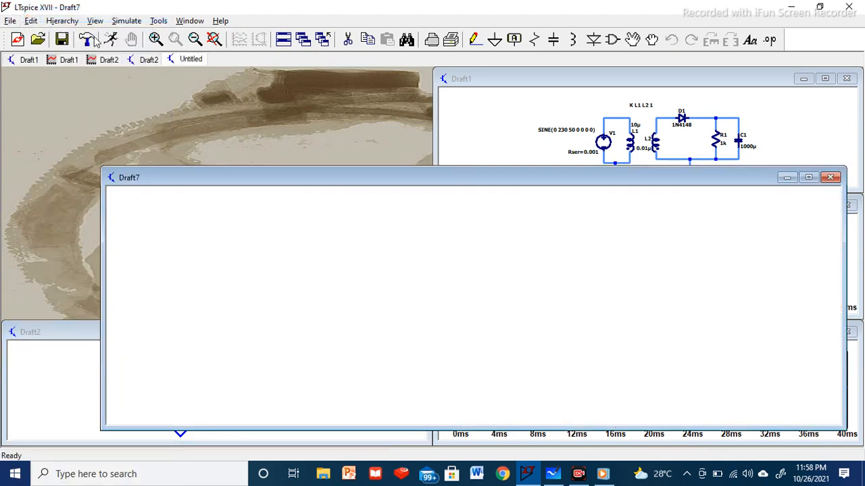
pyautogui.moveTo(377, 183); pyautogui.dragTo(304, 185)
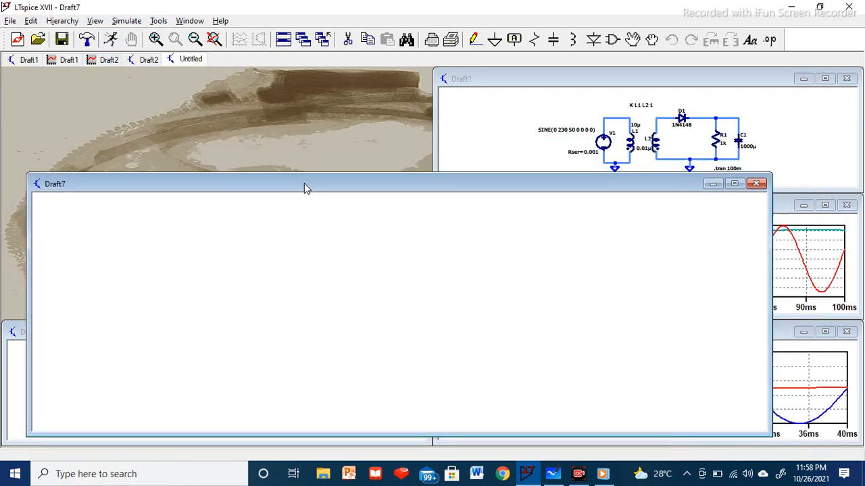
# Place a vertical resistor and, to its upper left, a horizontal diode with its cathode facing the resistor
pyautogui.click(533, 39)
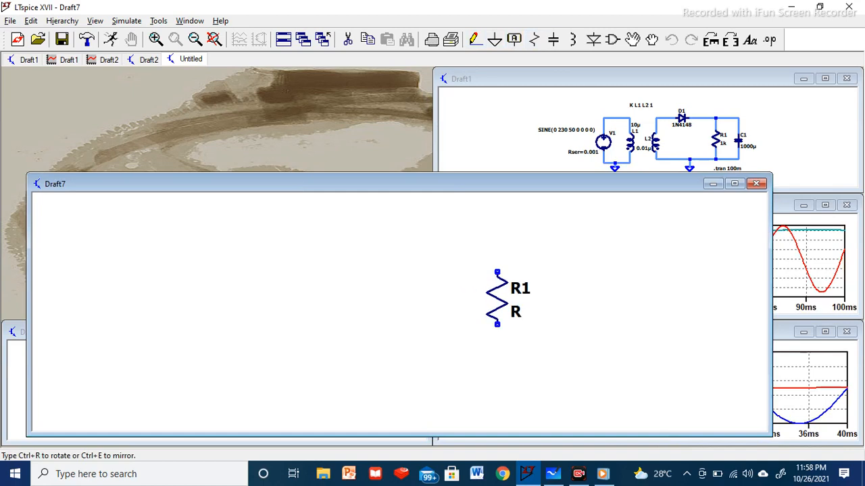
pyautogui.click(497, 288)
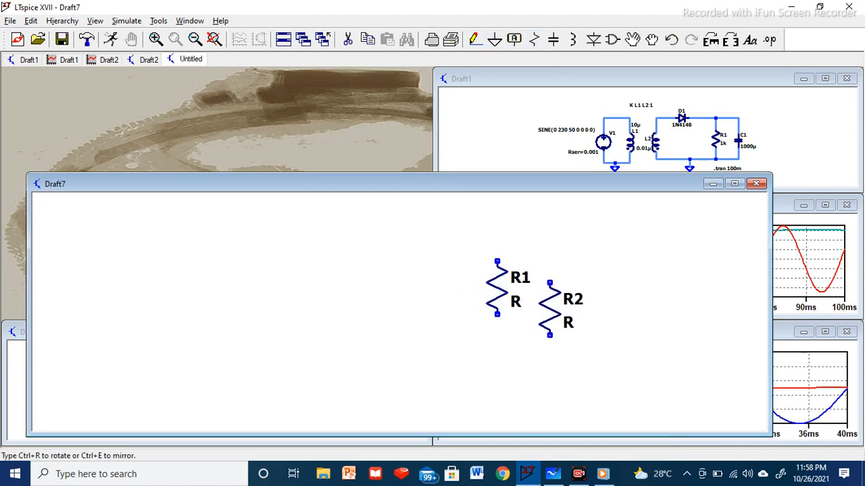
pyautogui.press('Escape')
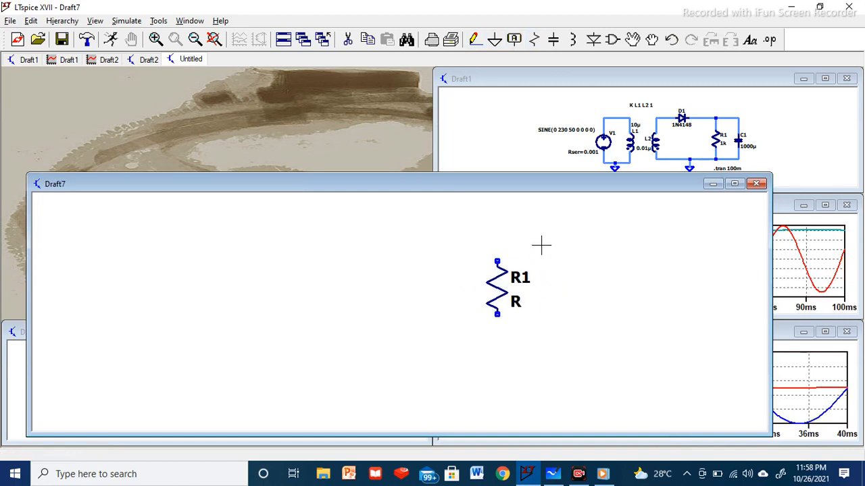
pyautogui.click(594, 41)
pyautogui.hotkey('ctrl', 'r')
pyautogui.hotkey('ctrl', 'r')
pyautogui.hotkey('ctrl', 'r')
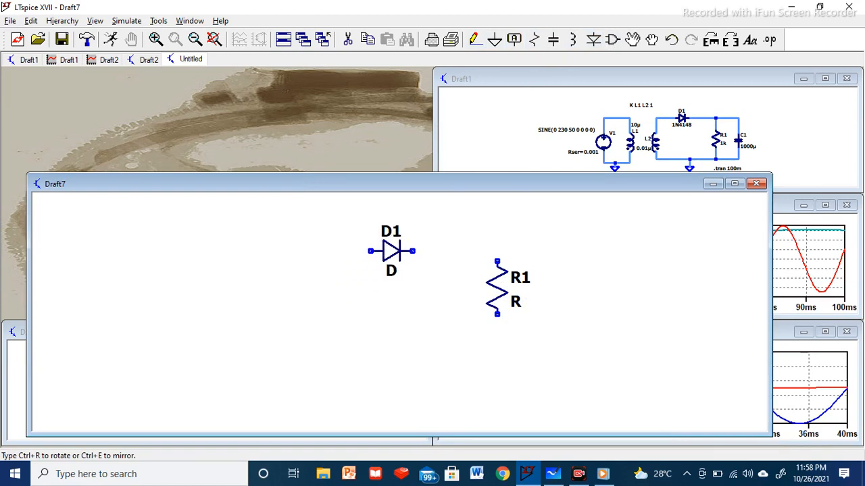
pyautogui.click(392, 252)
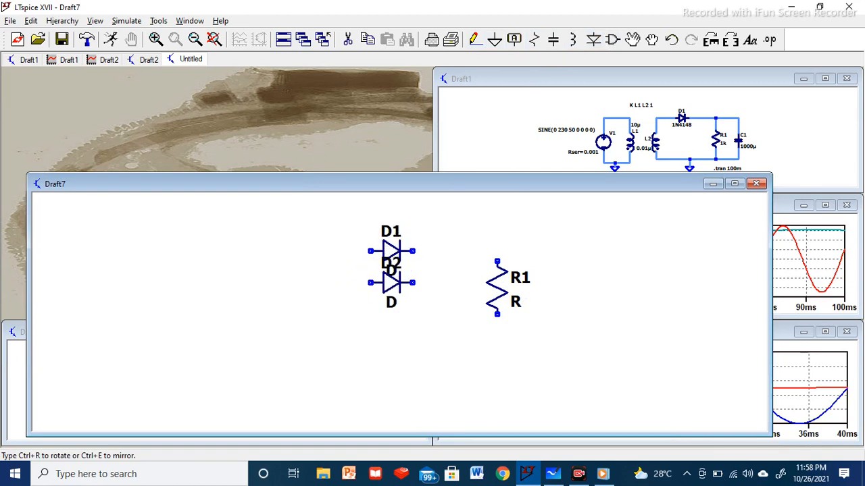
pyautogui.press('Escape')
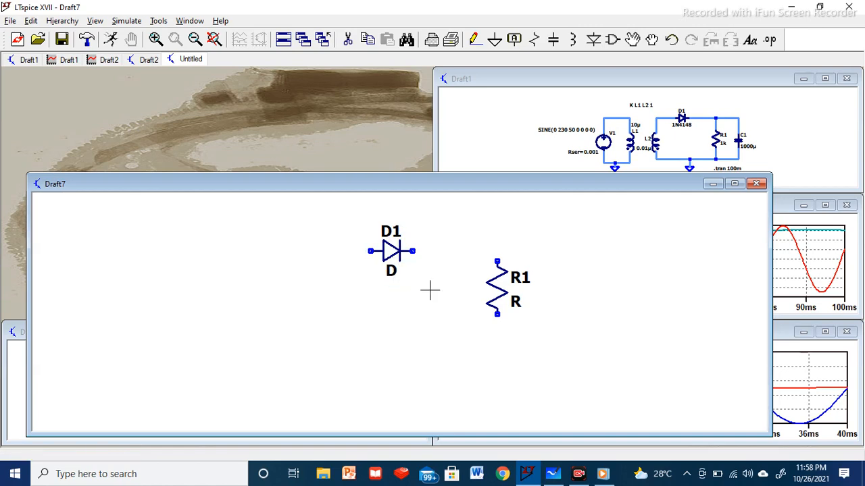
# Place a voltage source to the lower left of the diode
pyautogui.click(612, 39)
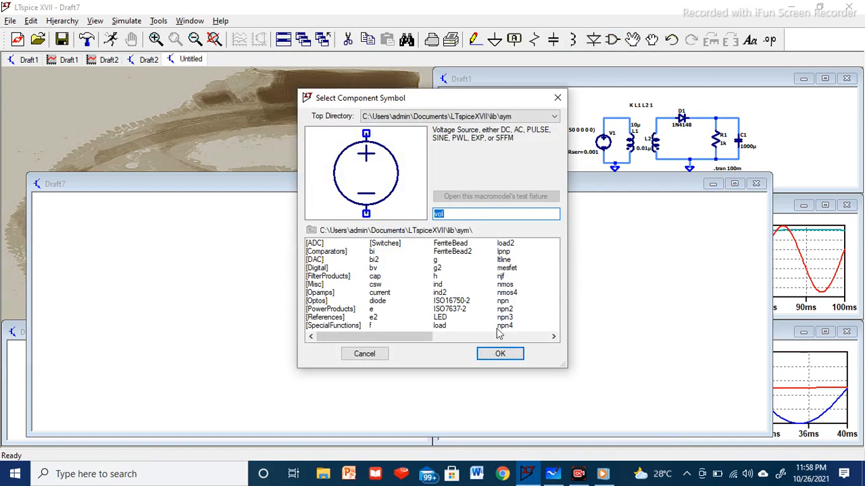
pyautogui.click(500, 353)
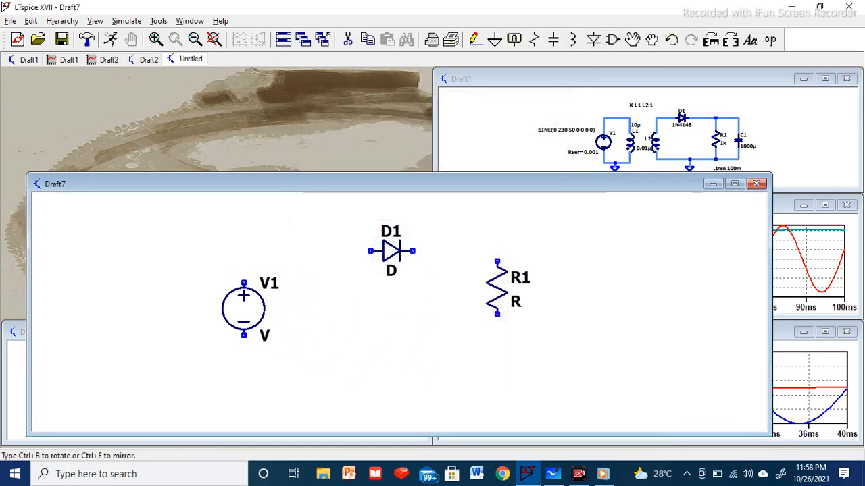
pyautogui.click(243, 308)
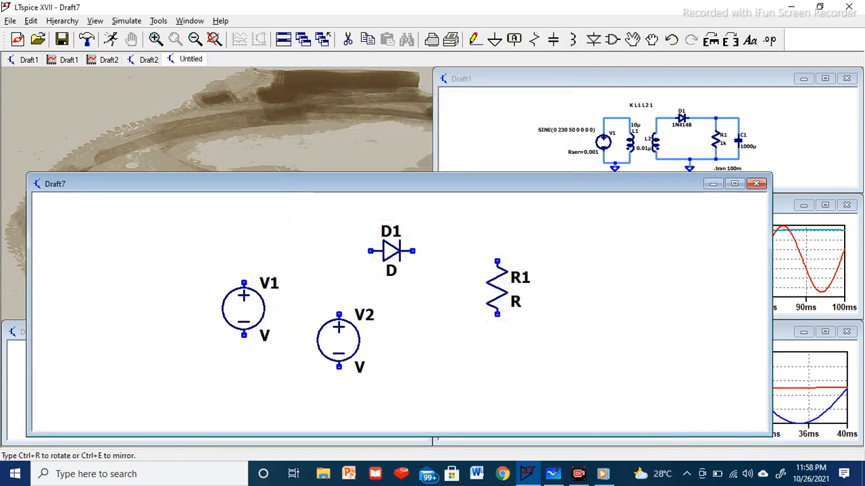
pyautogui.press('Escape')
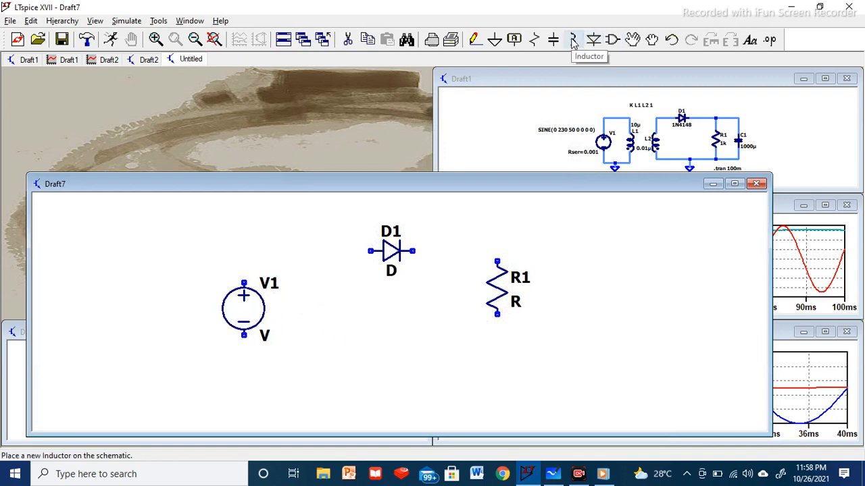
# Place two inductors side by side to the right of the voltage source, mirroring the second one to face the first
pyautogui.press('l')
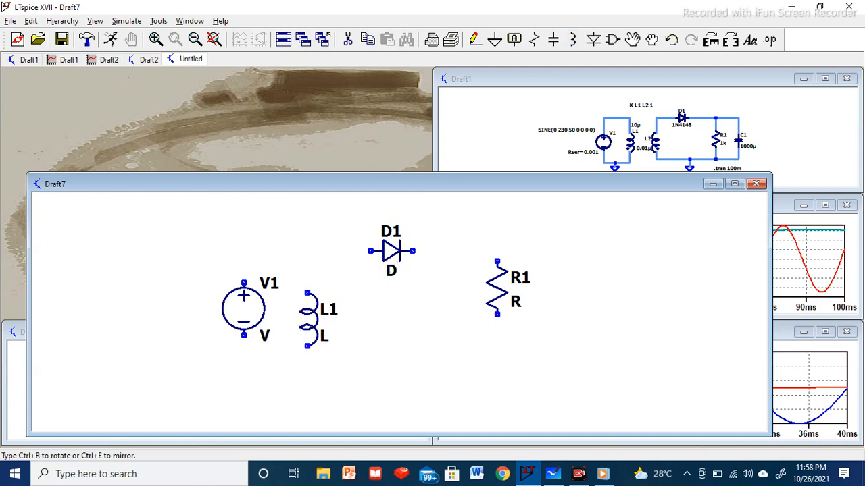
pyautogui.click(308, 303)
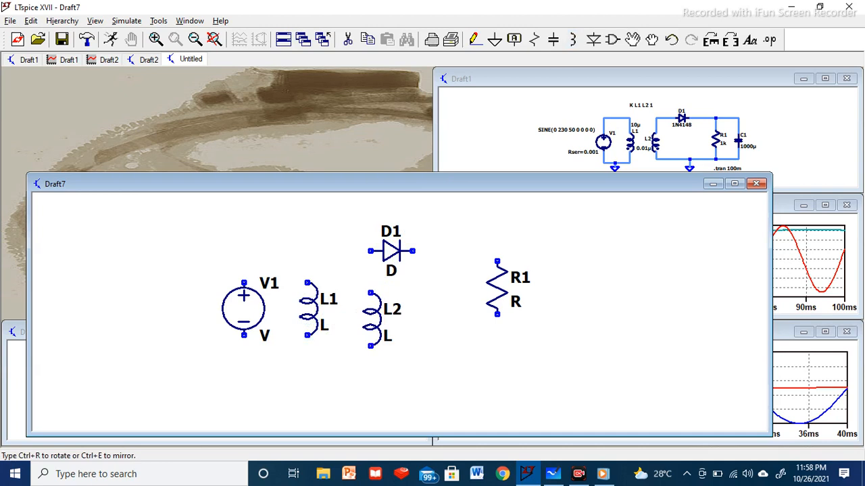
pyautogui.hotkey('ctrl', 'e')
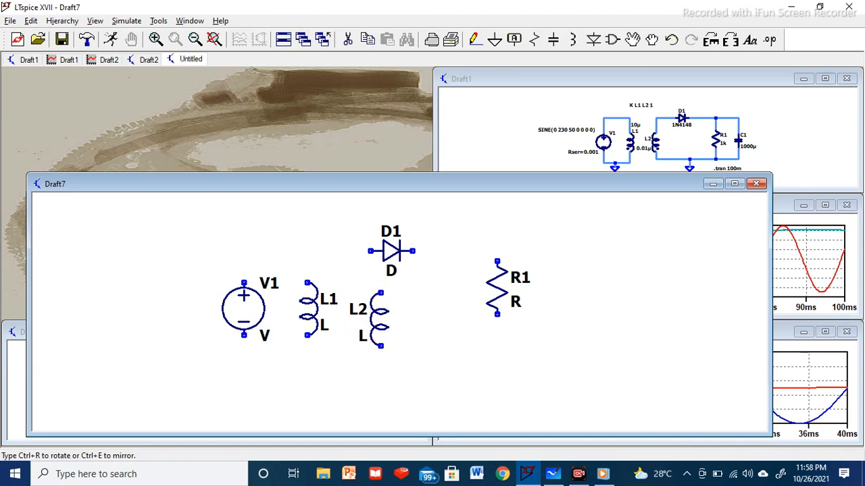
pyautogui.click(380, 318)
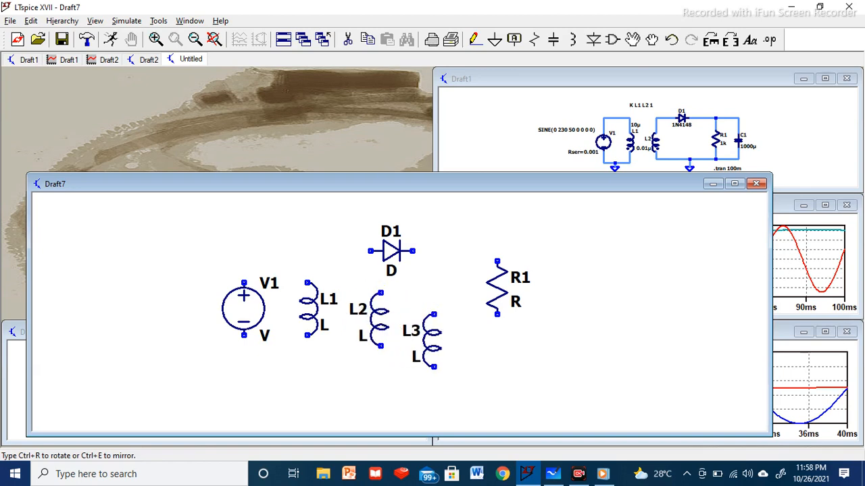
pyautogui.press('Escape')
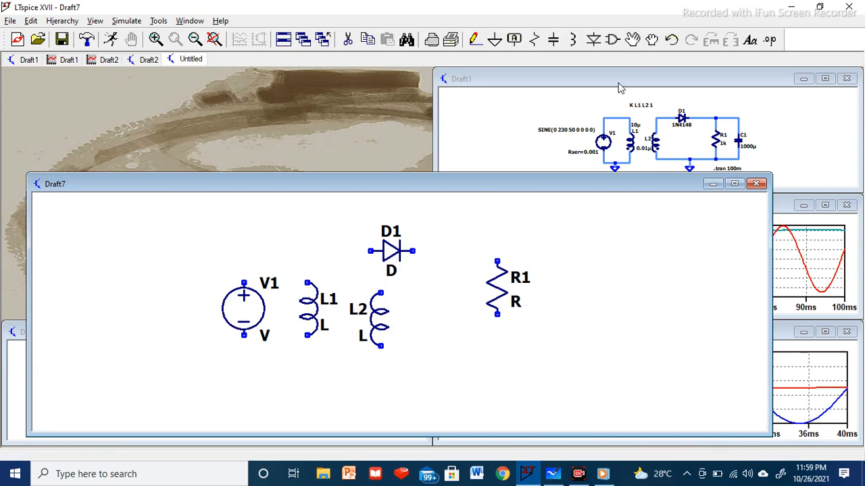
# Move the diode and resistor R1 further right, and align inductor L2 level with L1 with a wider gap between them
pyautogui.click(634, 41)
pyautogui.click(391, 251)
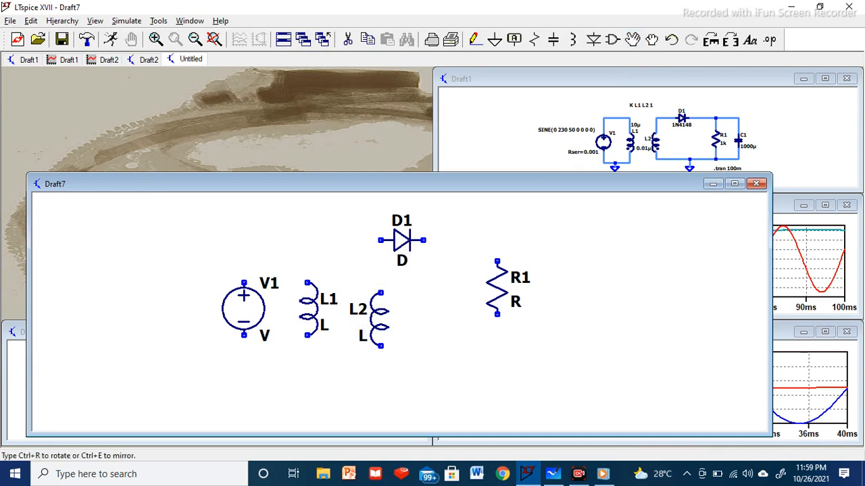
pyautogui.click(452, 244)
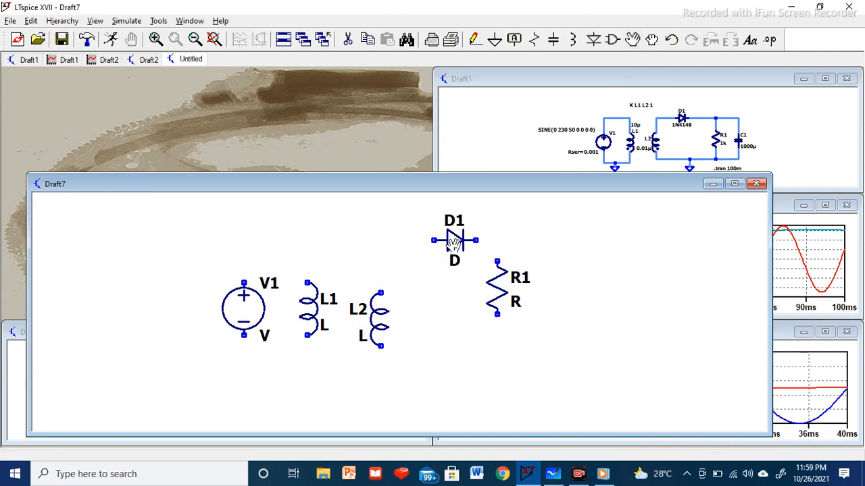
pyautogui.click(501, 289)
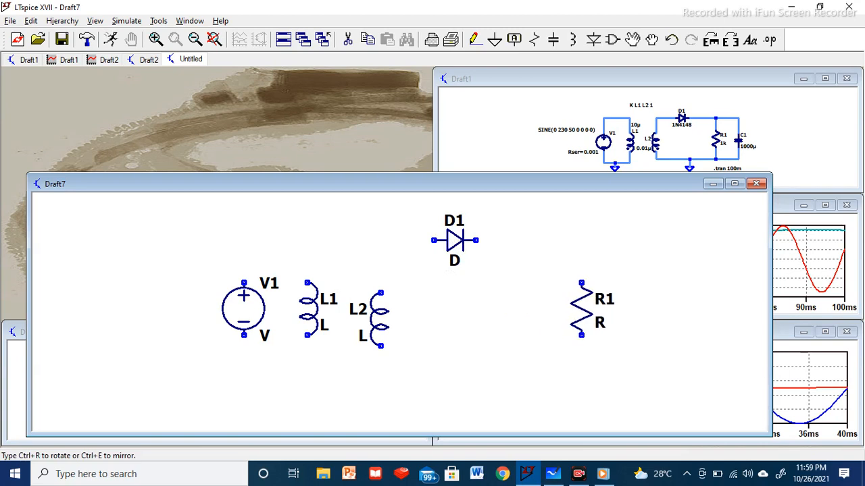
pyautogui.click(579, 312)
pyautogui.click(383, 320)
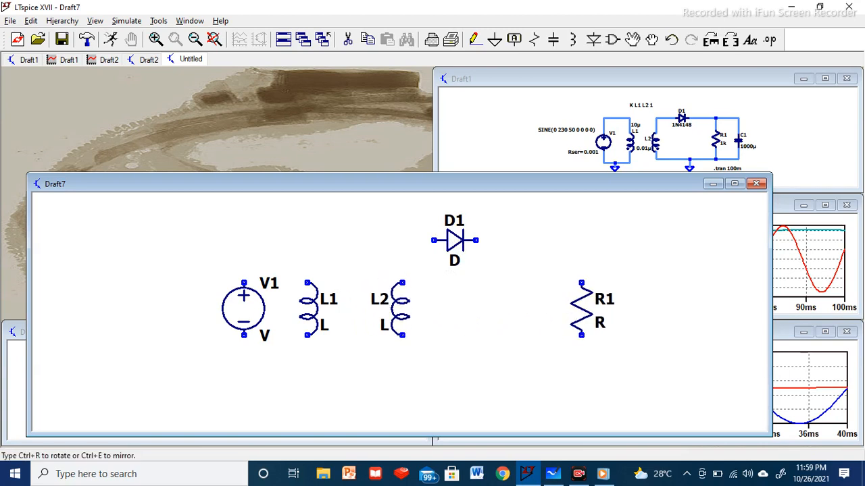
pyautogui.click(402, 307)
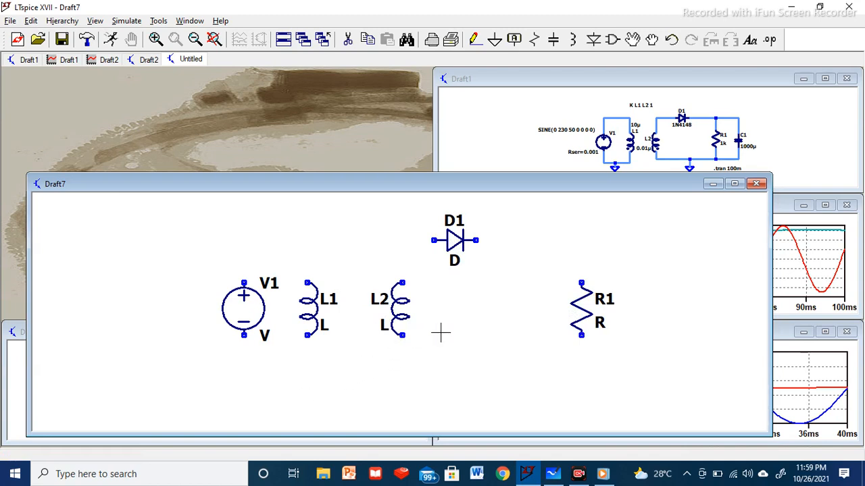
# Place two ground symbols, one below the source and L1, the other below the gap between L2 and R1
pyautogui.click(494, 39)
pyautogui.click(274, 356)
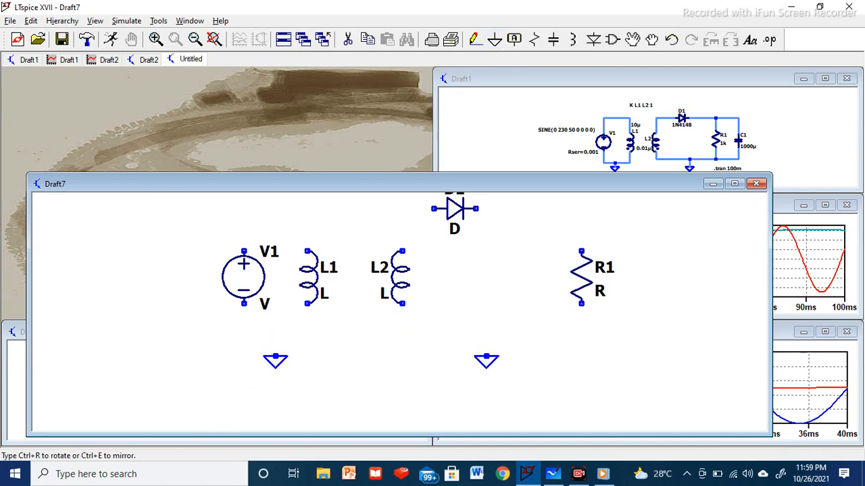
pyautogui.click(487, 350)
pyautogui.press('Escape')
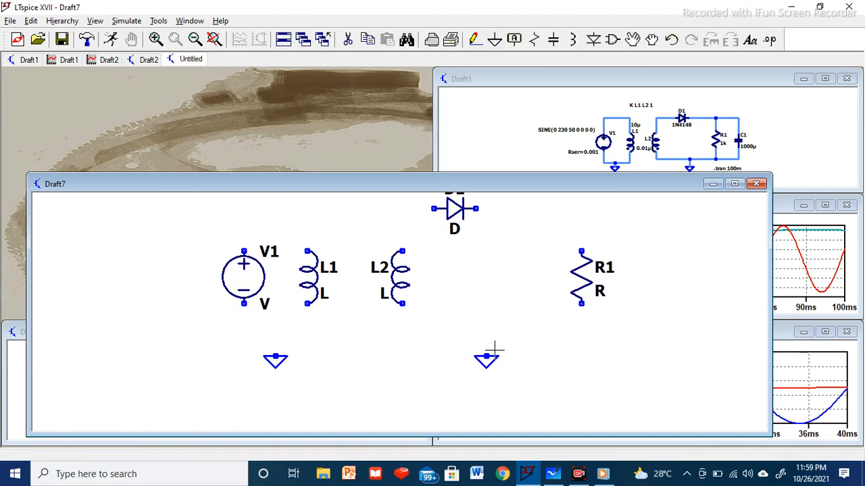
# Wire voltage source V1 and inductor L1 into a closed loop, joining their lower ends and their upper ends
pyautogui.press('F3')
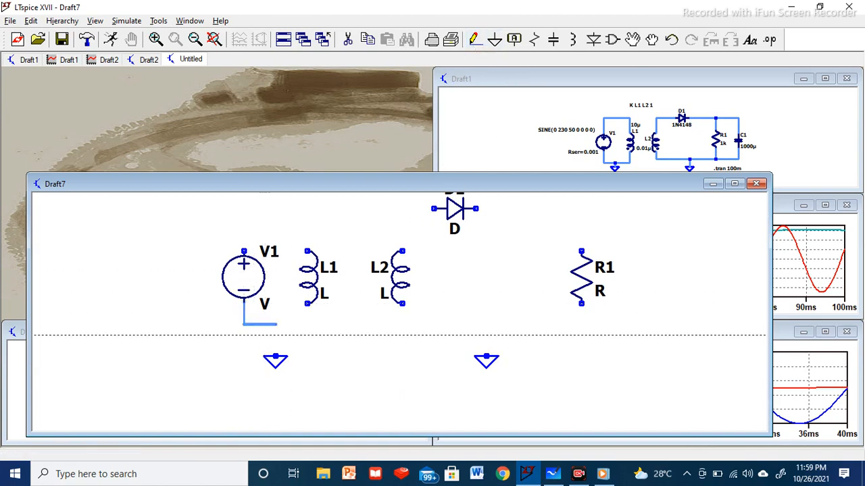
pyautogui.click(307, 325)
pyautogui.click(307, 303)
pyautogui.click(308, 252)
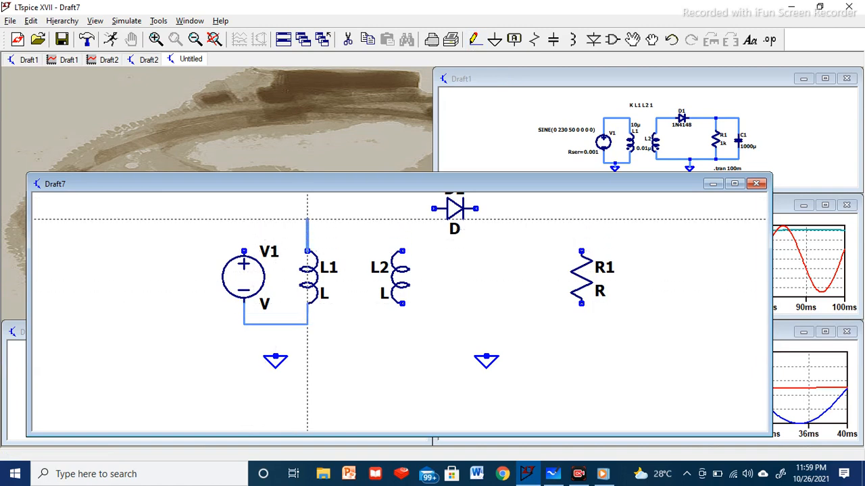
pyautogui.click(243, 219)
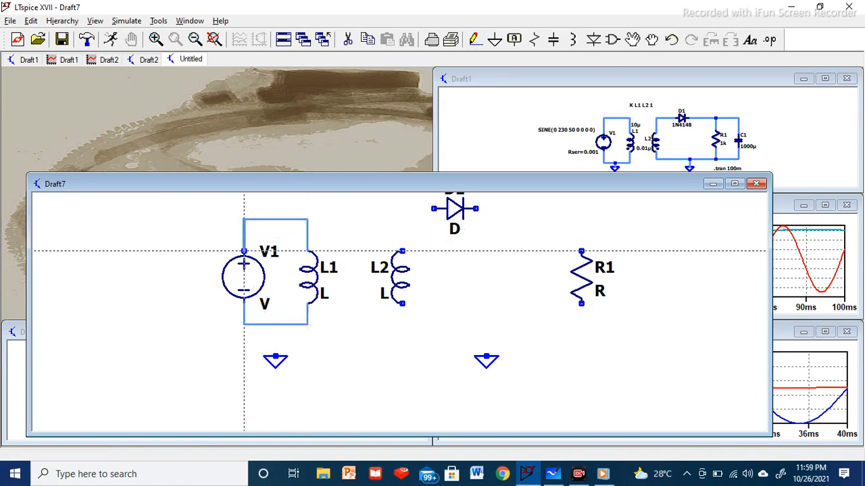
pyautogui.click(244, 252)
# Wire the secondary loop from the upper end of L2 through the diode to R1 and back to the lower end of L2
pyautogui.click(402, 252)
pyautogui.click(402, 208)
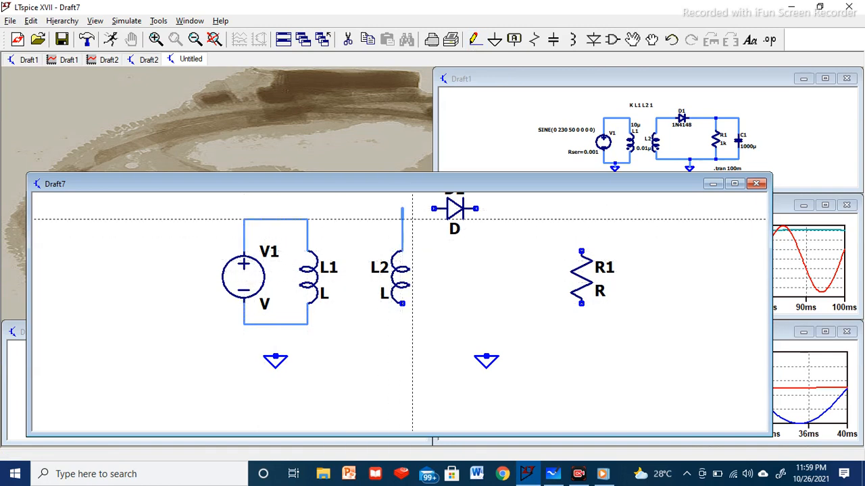
pyautogui.click(433, 208)
pyautogui.click(475, 208)
pyautogui.click(581, 251)
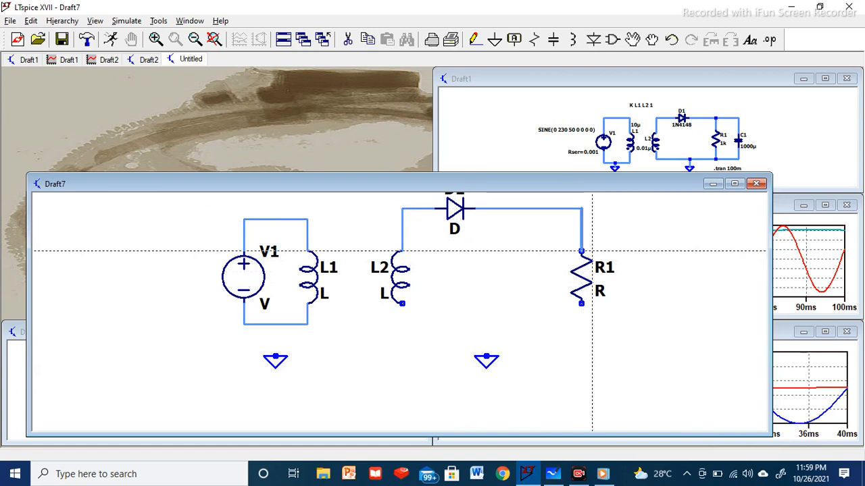
pyautogui.click(581, 303)
pyautogui.click(581, 335)
pyautogui.click(402, 334)
pyautogui.click(402, 305)
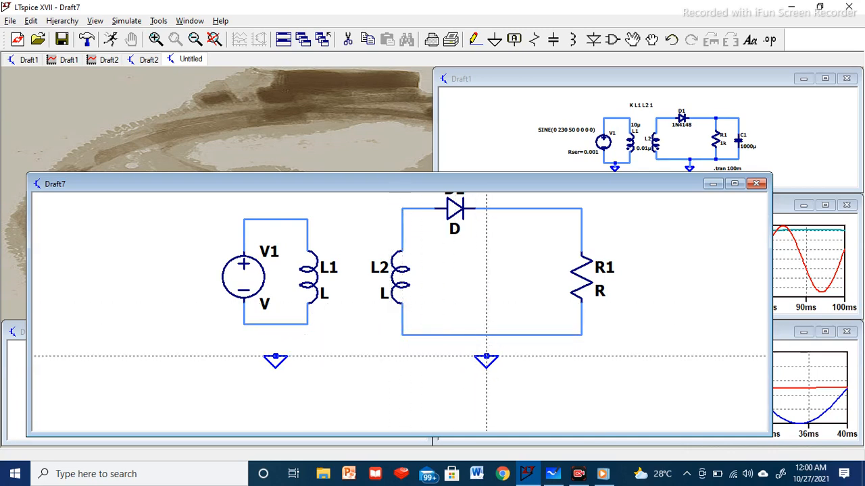
# Connect the two ground symbols to the lower wires of the secondary and primary loops
pyautogui.click(486, 334)
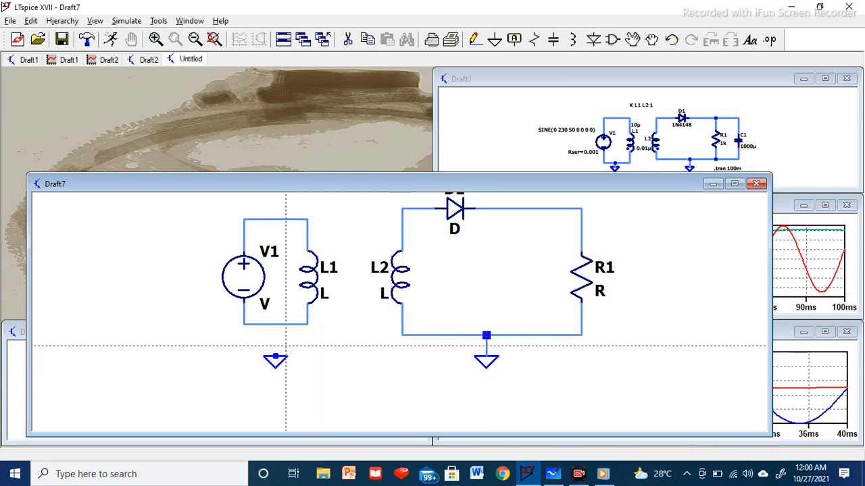
pyautogui.click(276, 356)
pyautogui.click(276, 325)
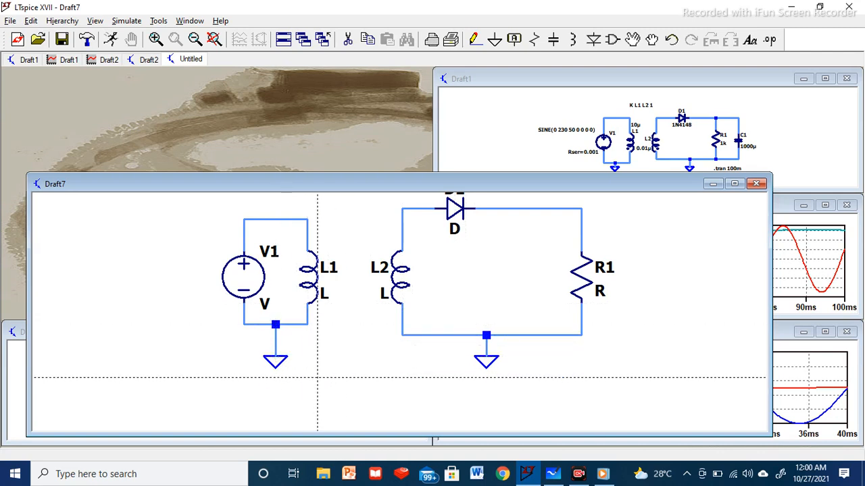
pyautogui.press('Escape')
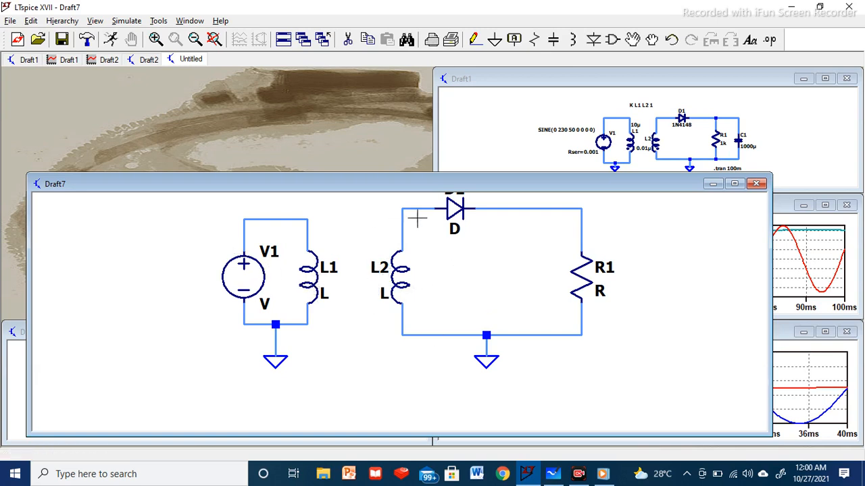
# Set resistor R1 to 1K and assign the 1N4148 model to diode D1
pyautogui.rightClick(598, 293)
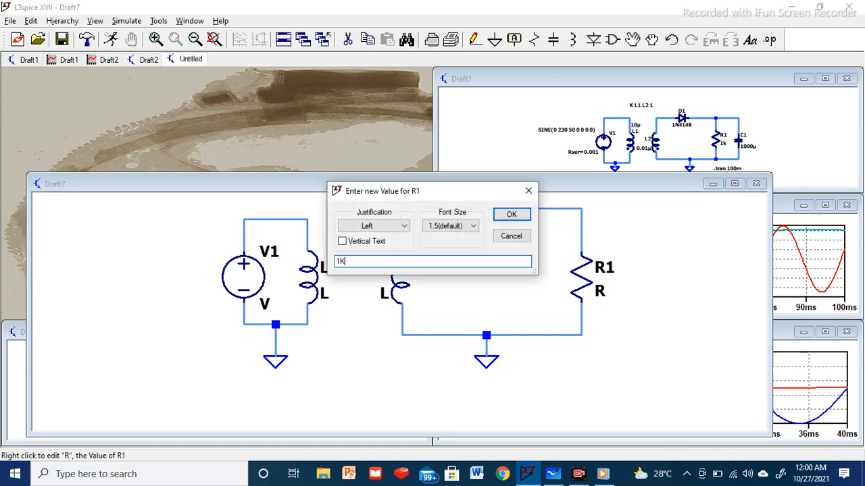
pyautogui.click(511, 214)
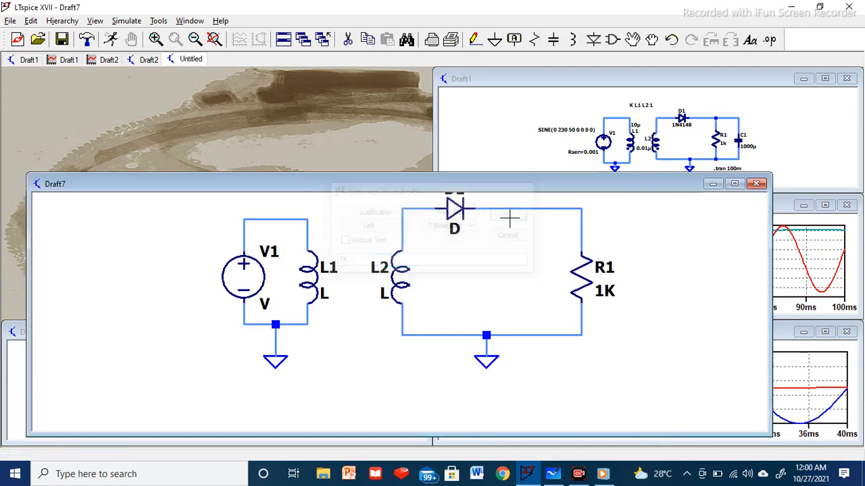
pyautogui.rightClick(454, 211)
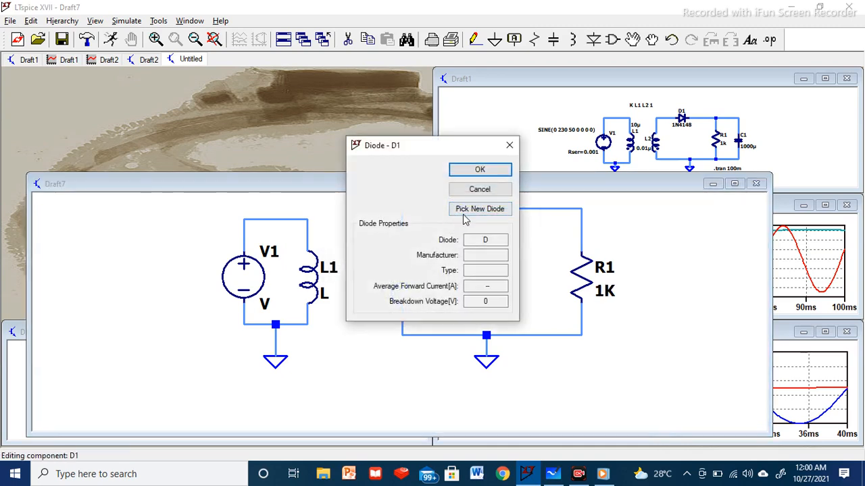
pyautogui.click(464, 215)
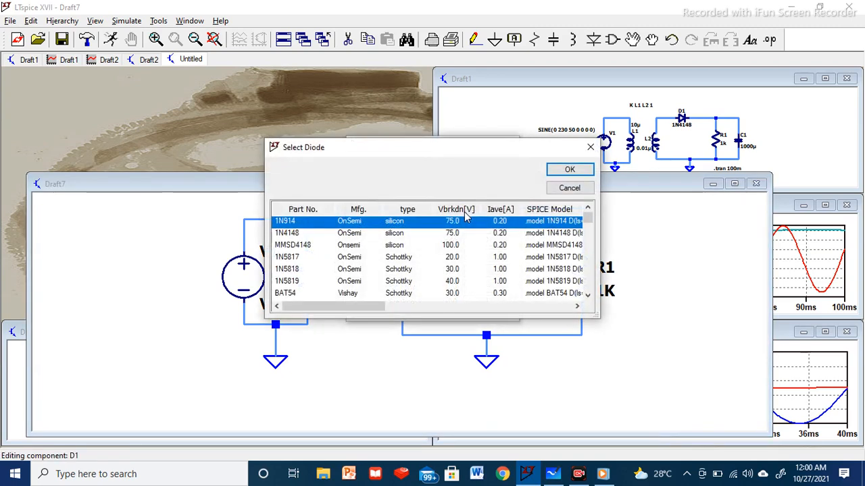
pyautogui.click(287, 234)
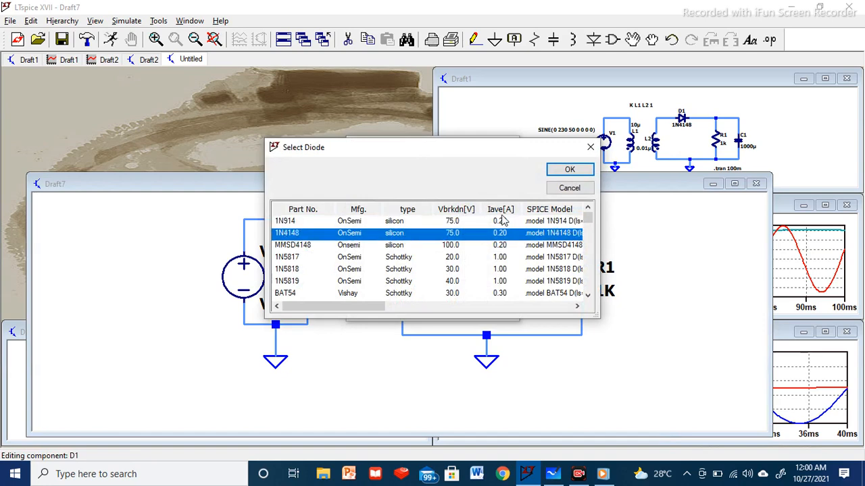
pyautogui.click(560, 172)
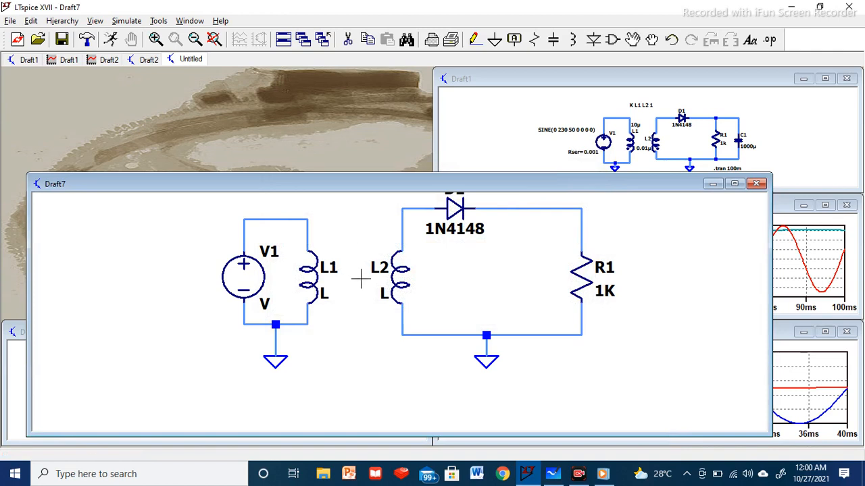
# Set the inductance of L2 to 0.1µ and of L1 to 10µ
pyautogui.rightClick(384, 295)
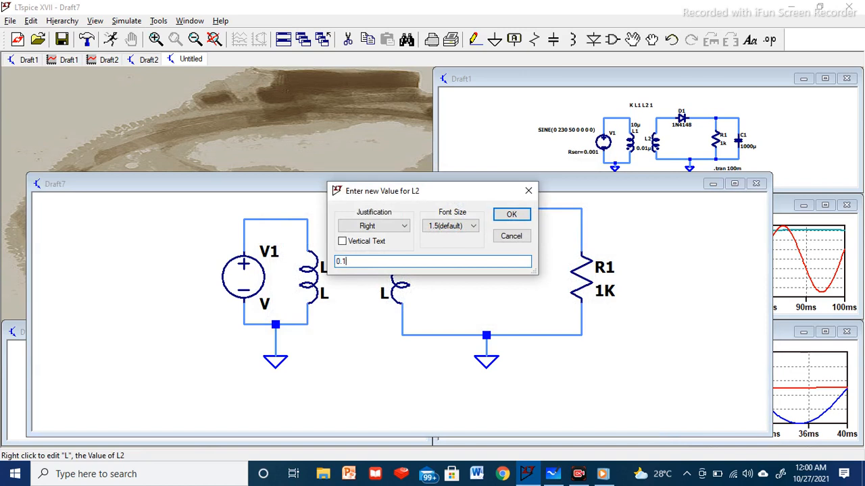
pyautogui.click(507, 215)
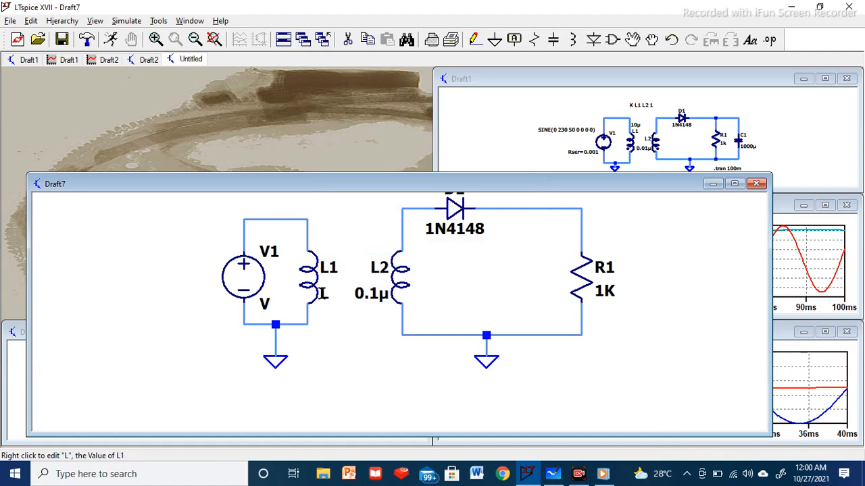
pyautogui.rightClick(320, 292)
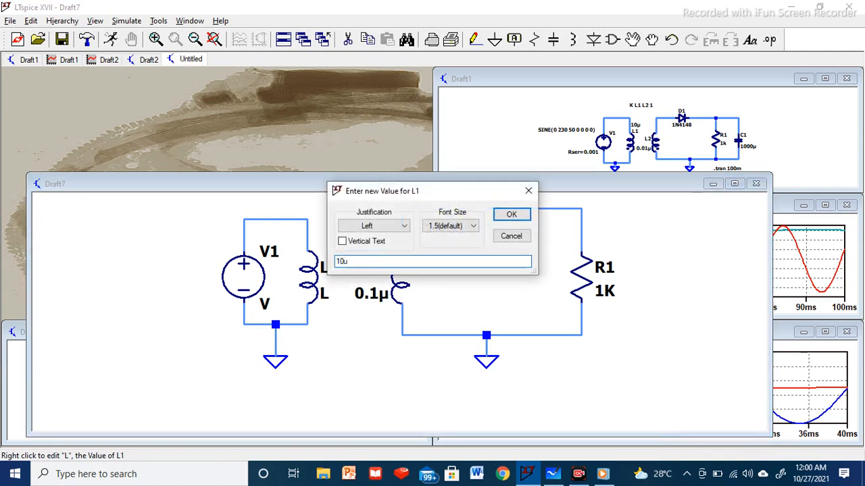
pyautogui.click(511, 214)
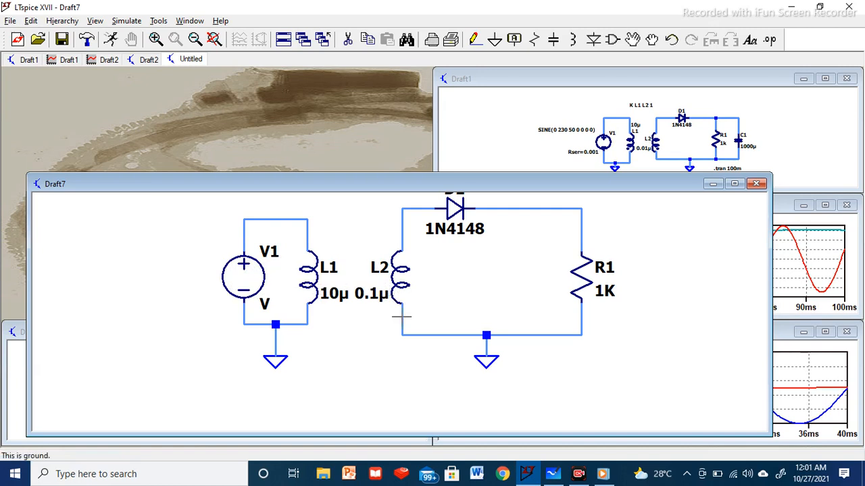
# Define V1 as a sine source with 0 V DC offset, 230 V amplitude and 50 Hz frequency
pyautogui.rightClick(270, 283)
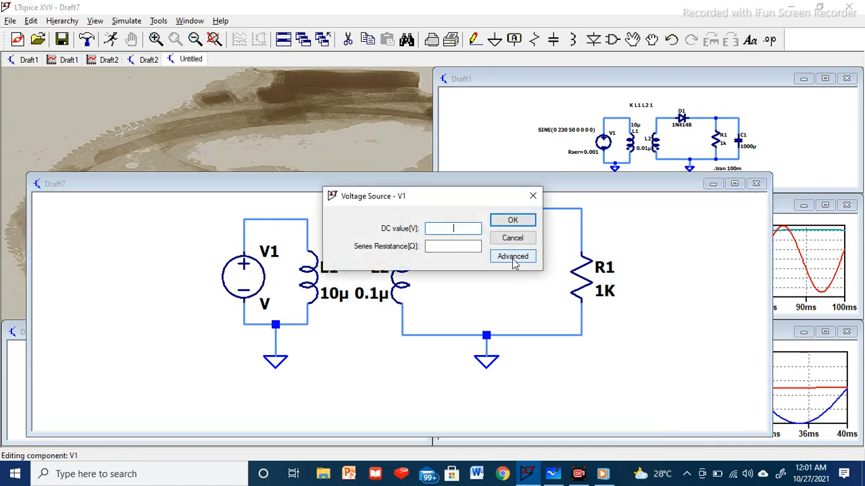
pyautogui.click(512, 258)
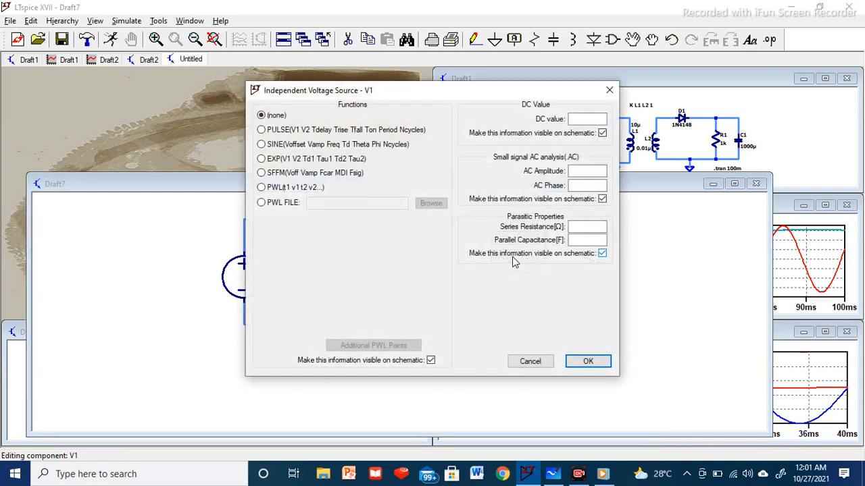
pyautogui.click(261, 145)
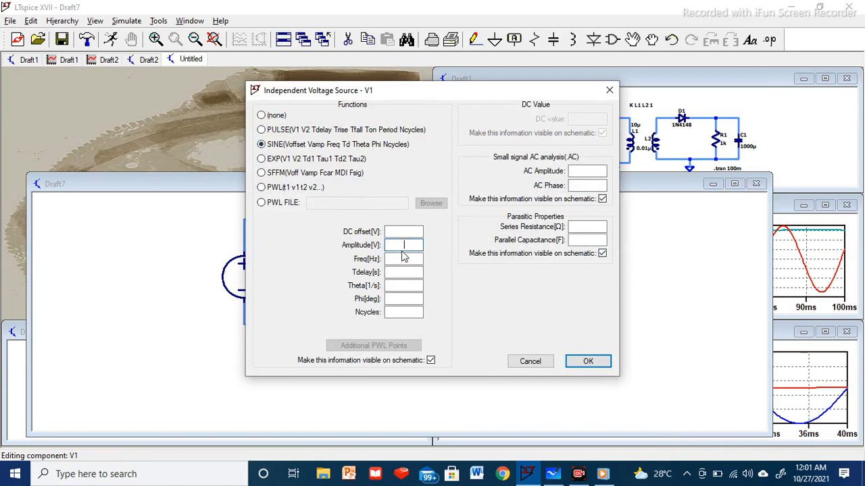
pyautogui.write('230')
pyautogui.press('Tab')
pyautogui.click(586, 362)
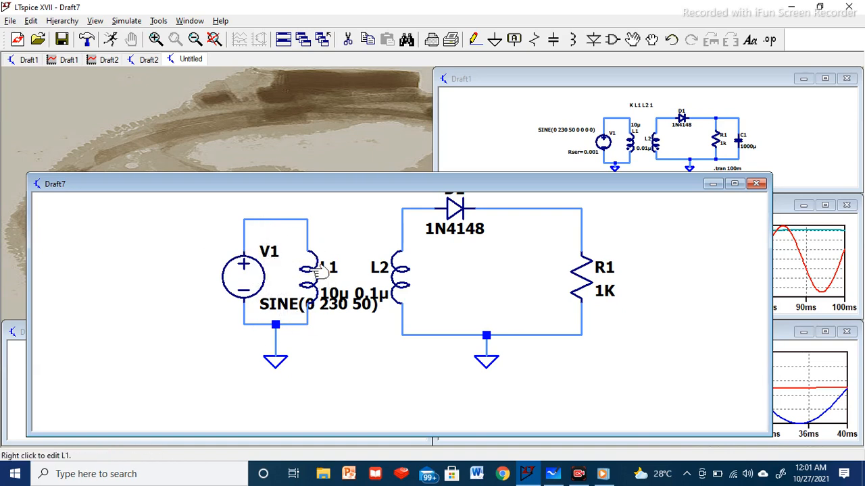
# Give voltage source V1 a series resistance of 0.001m
pyautogui.rightClick(258, 272)
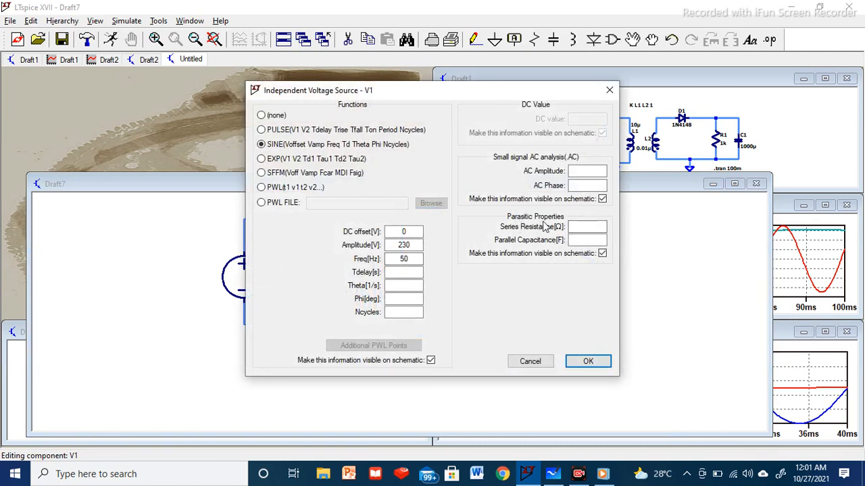
pyautogui.click(573, 227)
pyautogui.click(588, 362)
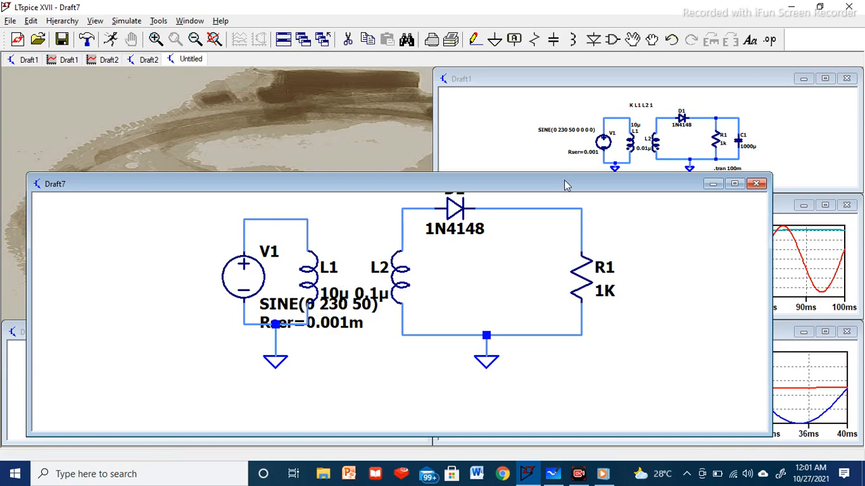
# Move V1's sine and series resistance labels to the clear area left of the source, one below the other
pyautogui.click(633, 40)
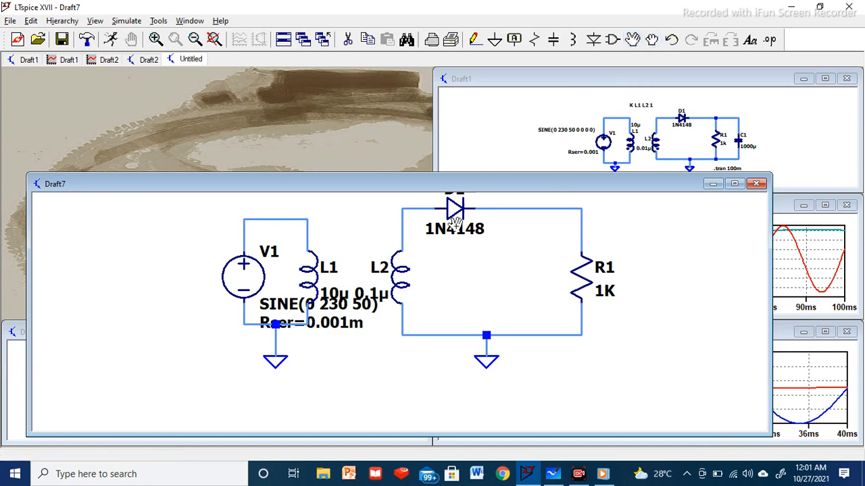
pyautogui.click(277, 305)
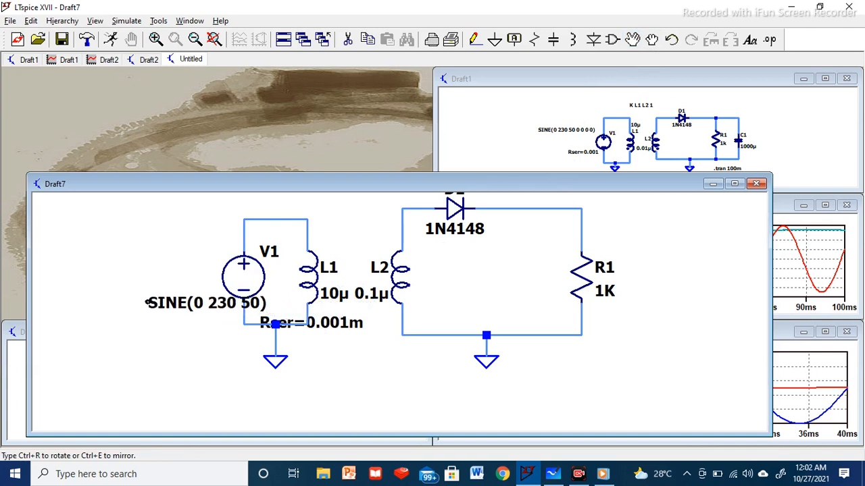
pyautogui.click(115, 302)
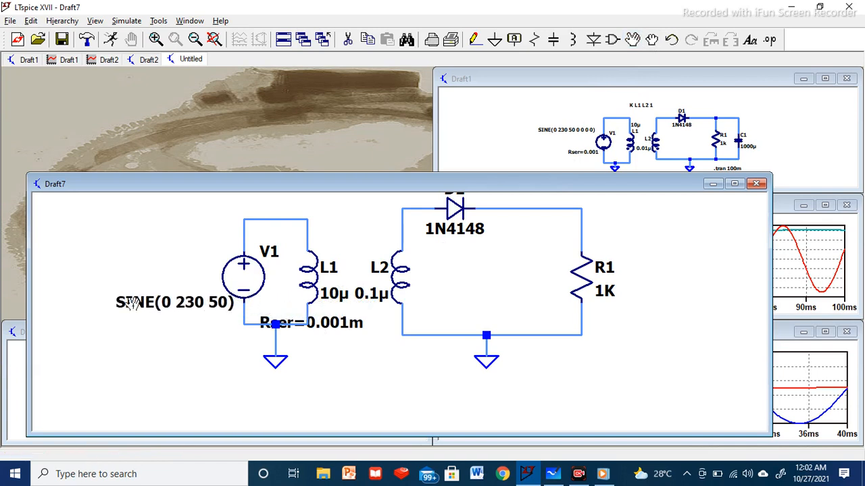
pyautogui.click(334, 324)
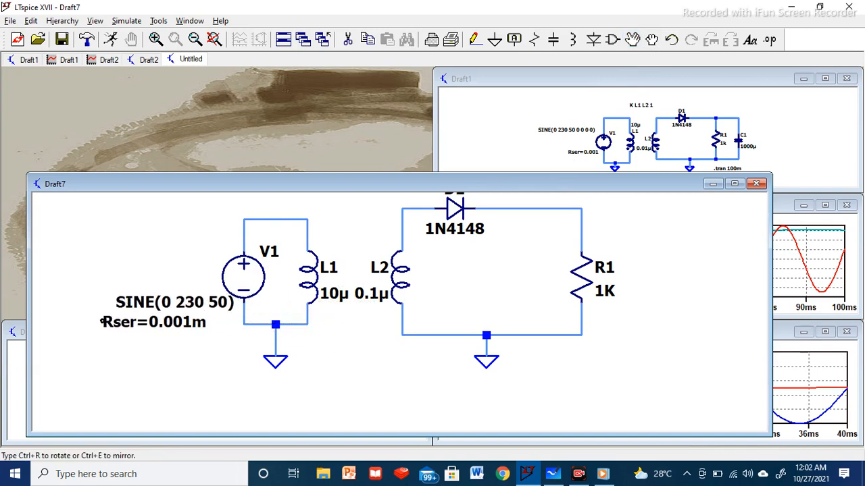
pyautogui.click(117, 326)
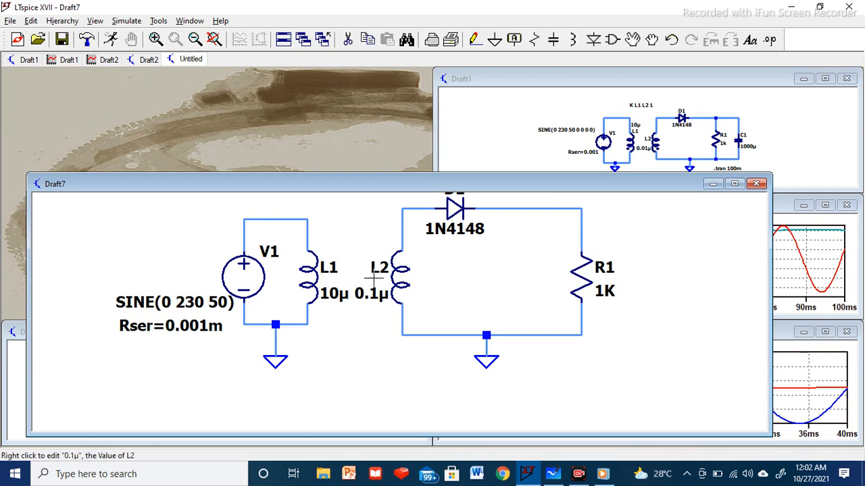
# Add the SPICE directive "K L1 L2 1" and place it above the gap between the two inductors
pyautogui.click(768, 41)
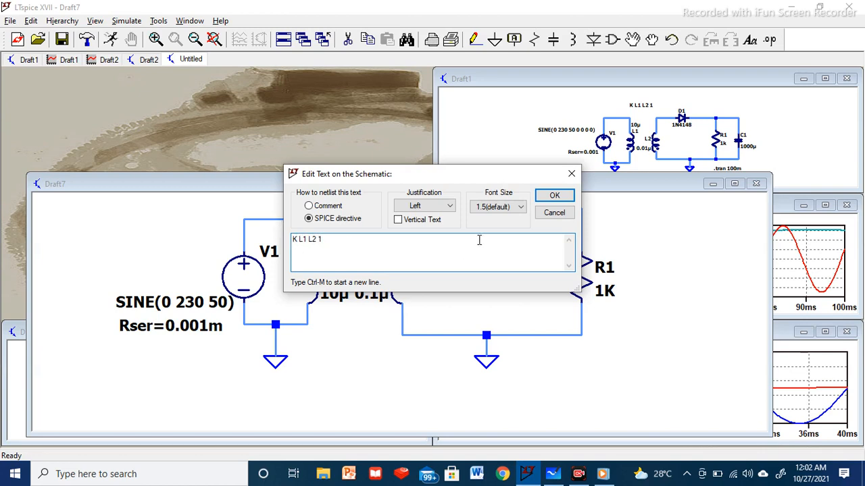
pyautogui.click(554, 195)
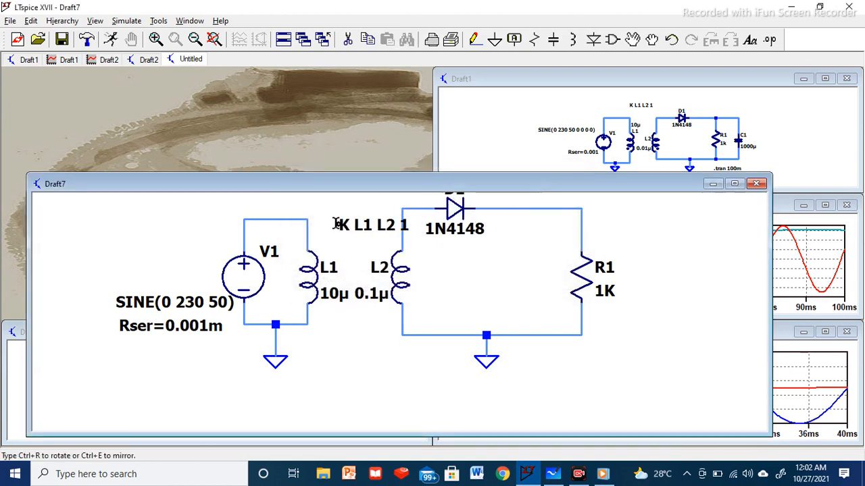
pyautogui.click(324, 219)
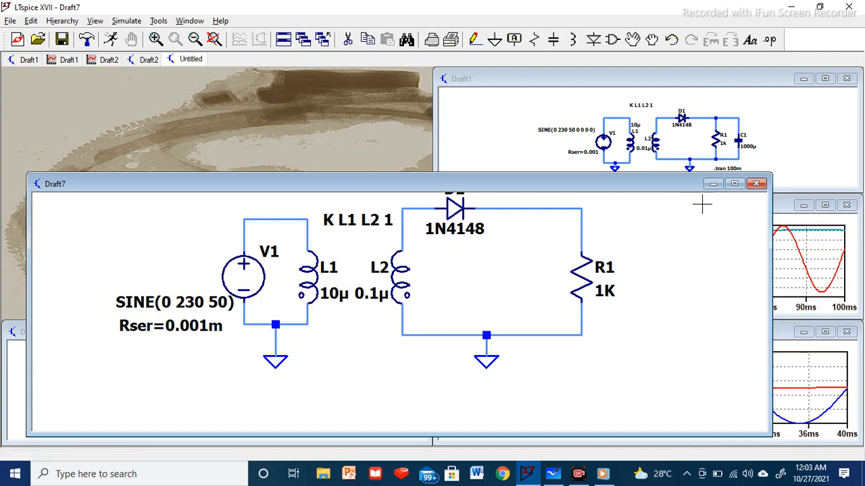
# Set up a transient analysis with a 100m stop time and place its directive above the wire between D1 and R1
pyautogui.click(735, 184)
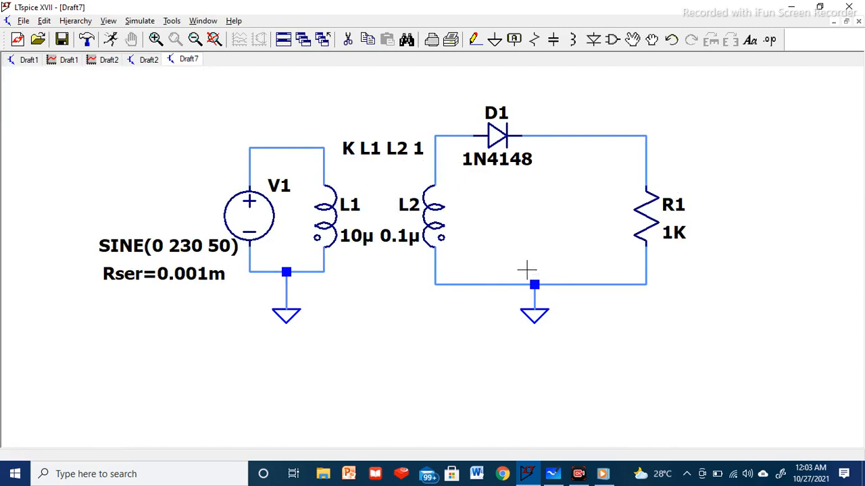
pyautogui.click(140, 20)
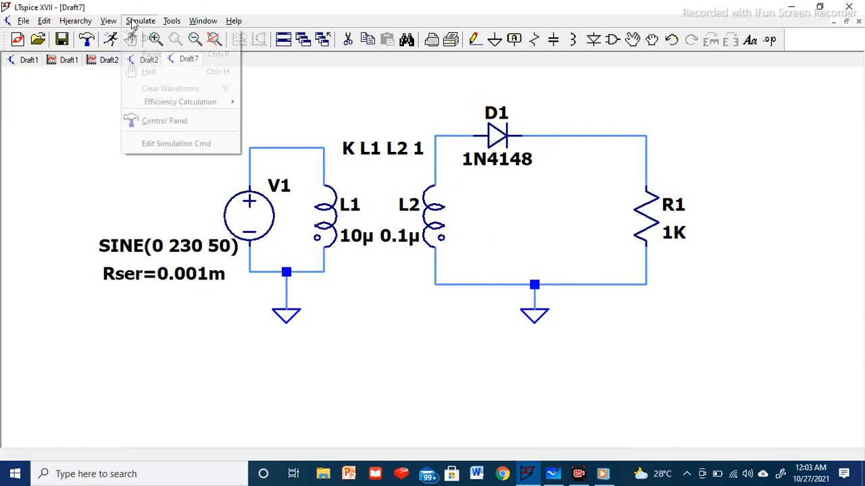
pyautogui.click(180, 143)
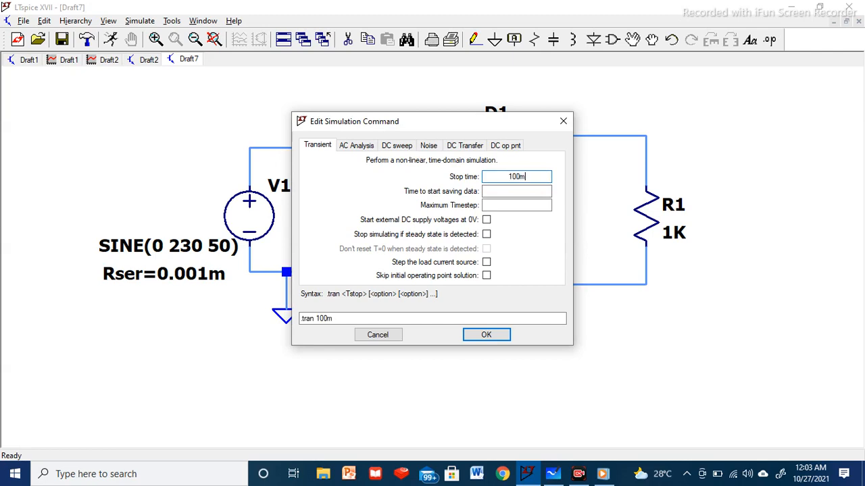
pyautogui.click(486, 334)
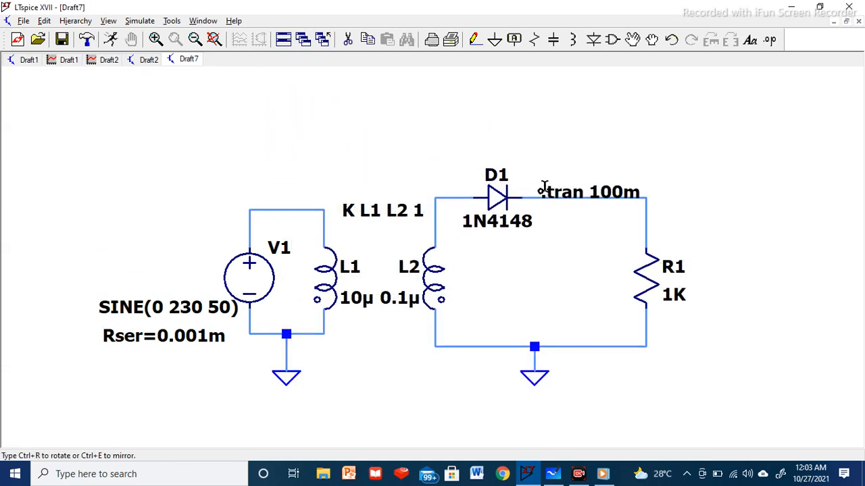
pyautogui.click(562, 146)
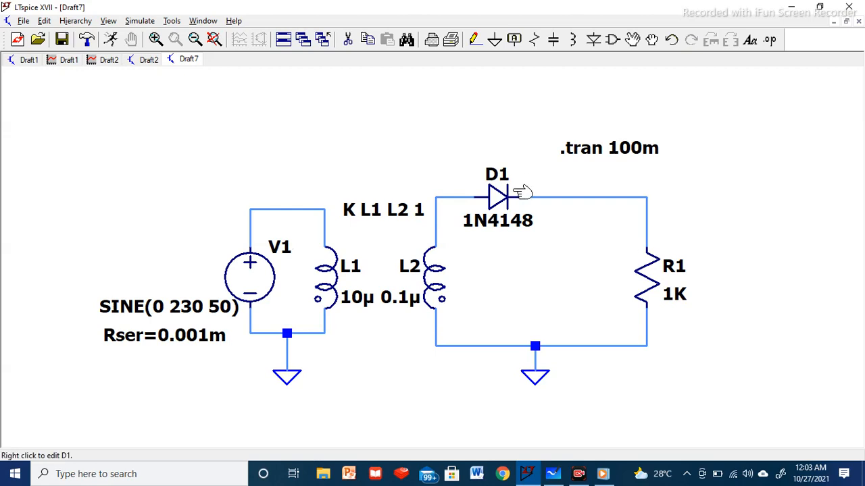
# Run the simulation and plot the voltages at the load side of D1 and at the transformer secondary
pyautogui.click(110, 39)
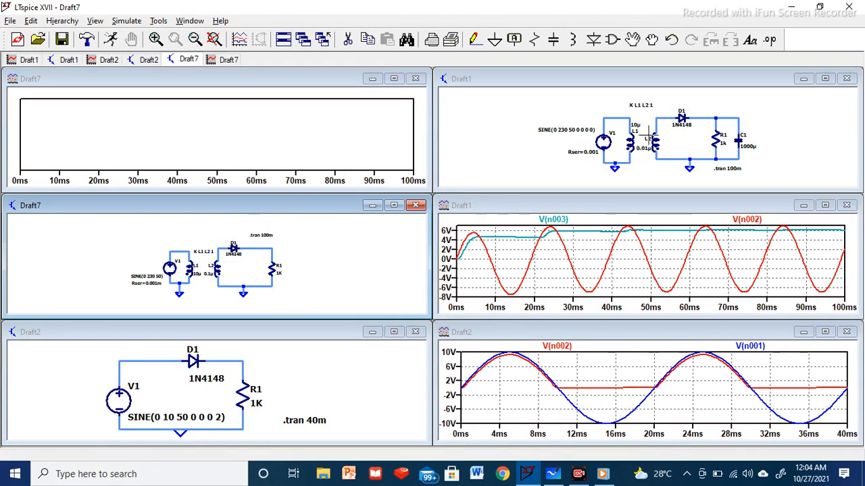
pyautogui.click(274, 244)
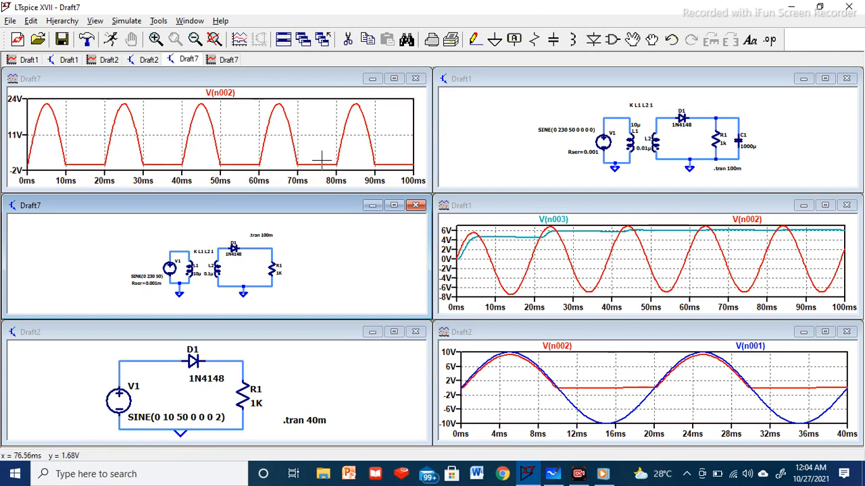
pyautogui.click(225, 246)
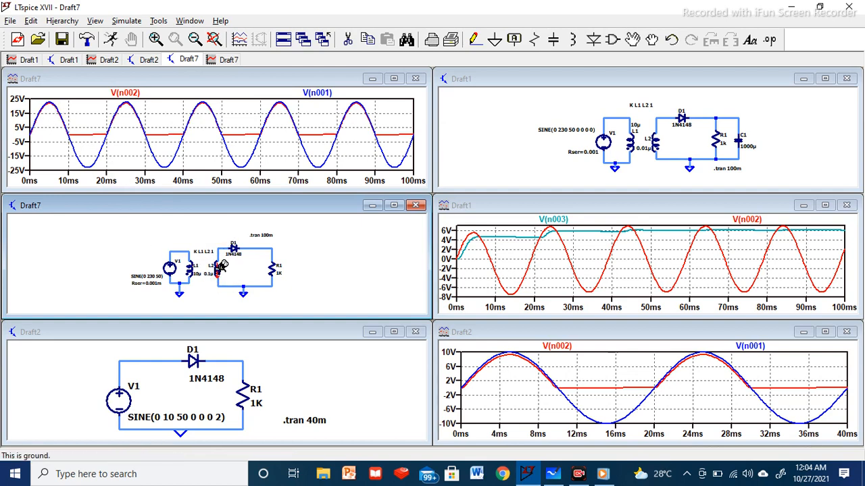
# Set the inductance of L2 to 0.01µ and rerun the simulation
pyautogui.rightClick(208, 274)
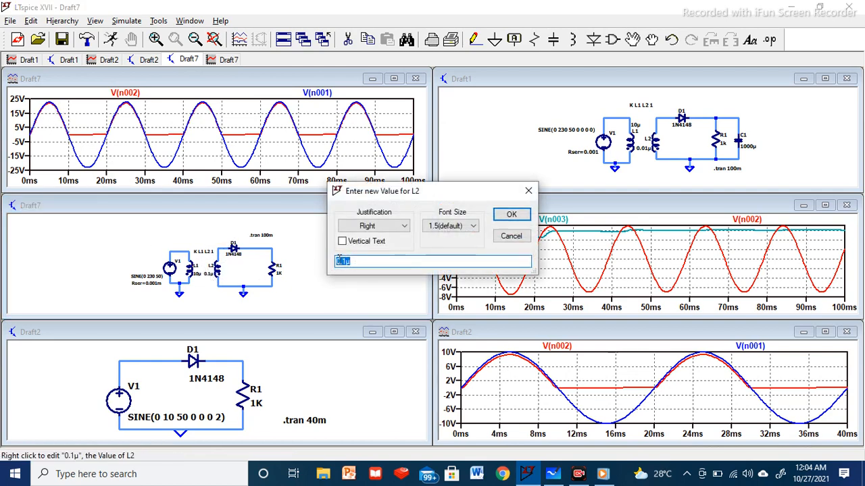
pyautogui.click(342, 262)
pyautogui.write('0')
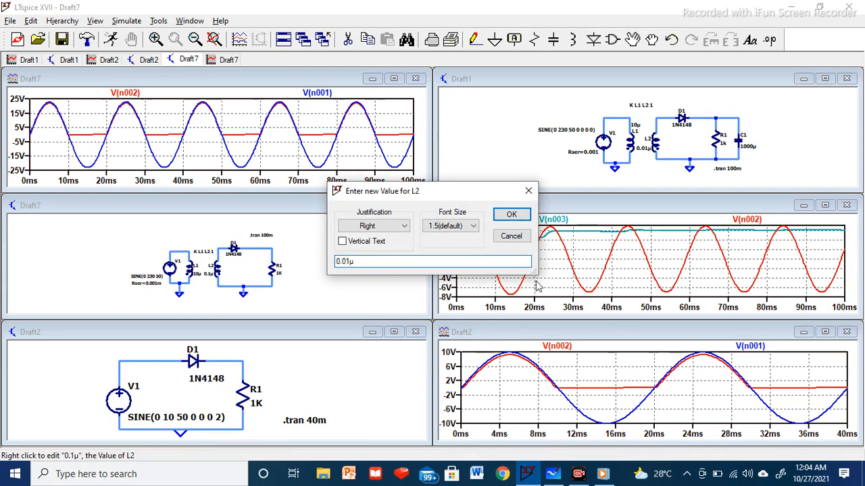
pyautogui.click(512, 214)
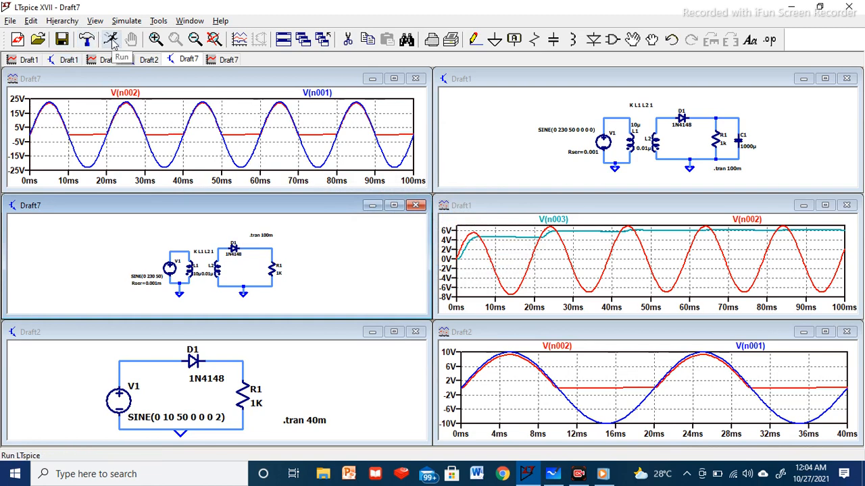
pyautogui.click(112, 40)
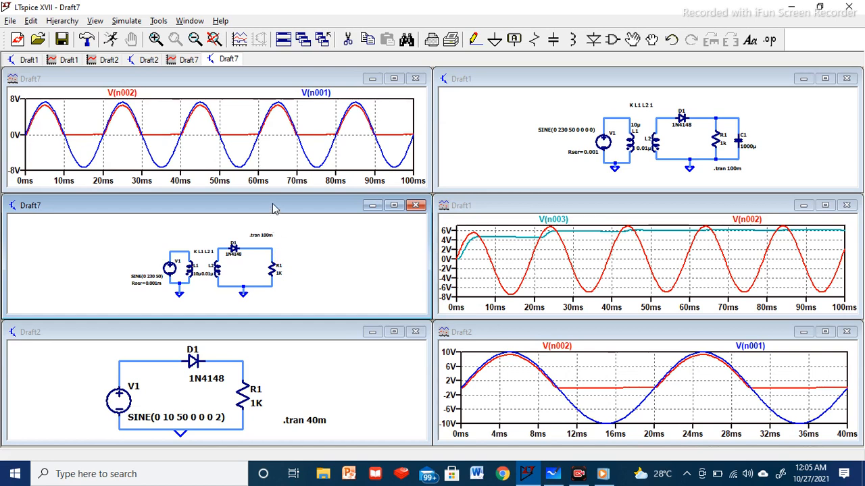
# Place a vertical capacitor beside load resistor R1, leaving a gap for wiring
pyautogui.click(553, 39)
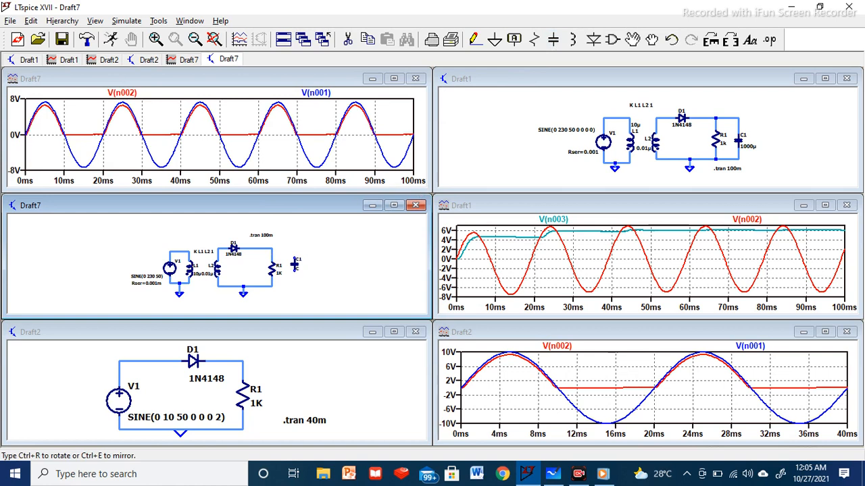
pyautogui.click(298, 268)
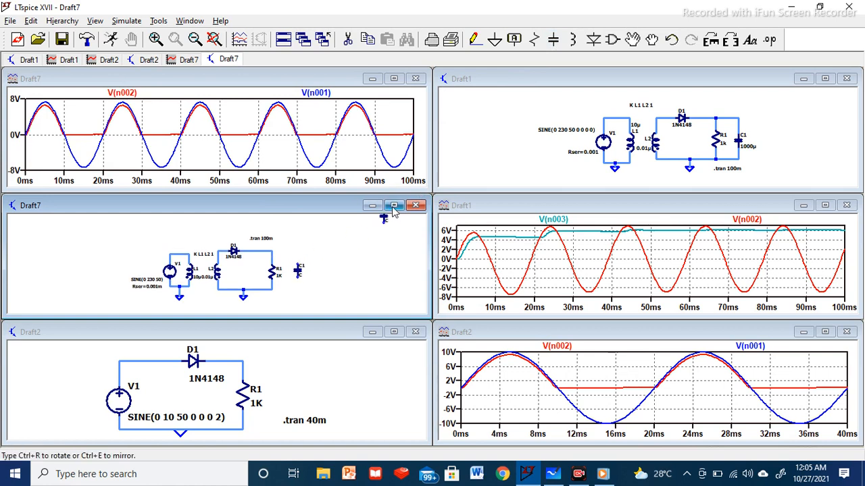
pyautogui.press('Escape')
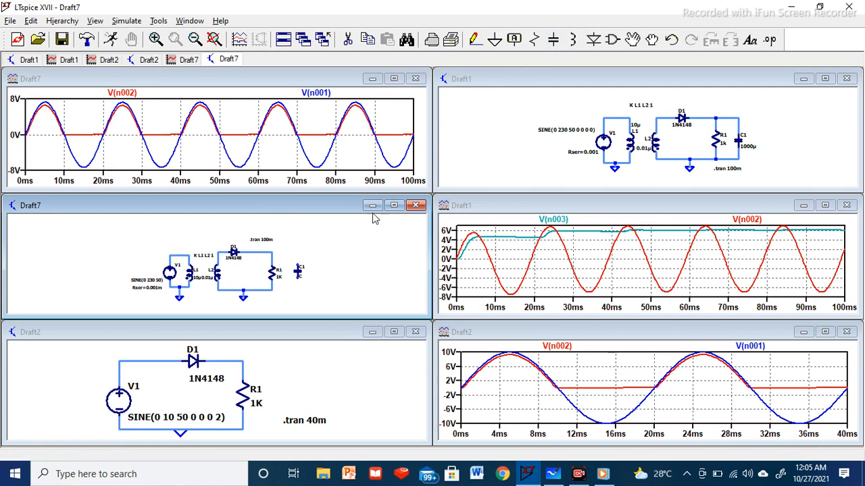
# Wire the capacitor C1 in parallel with R1, joining both of its ends to the resistor's upper and lower nodes
pyautogui.click(393, 206)
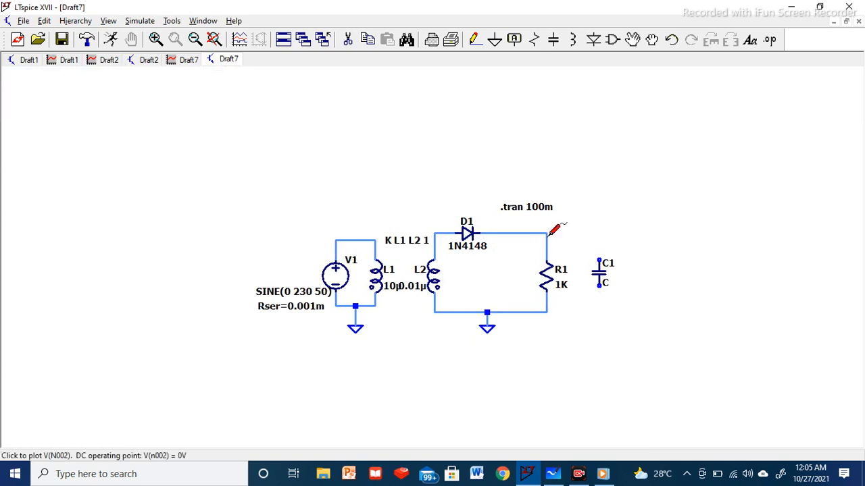
pyautogui.click(475, 39)
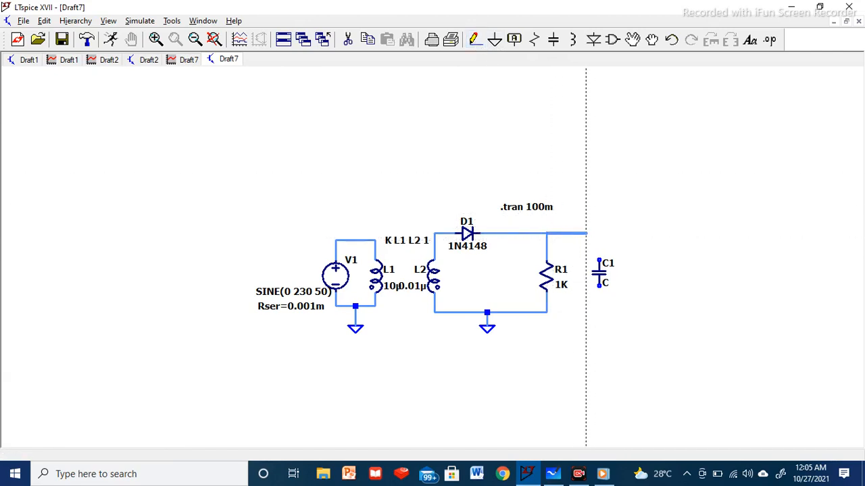
pyautogui.click(599, 259)
pyautogui.click(599, 285)
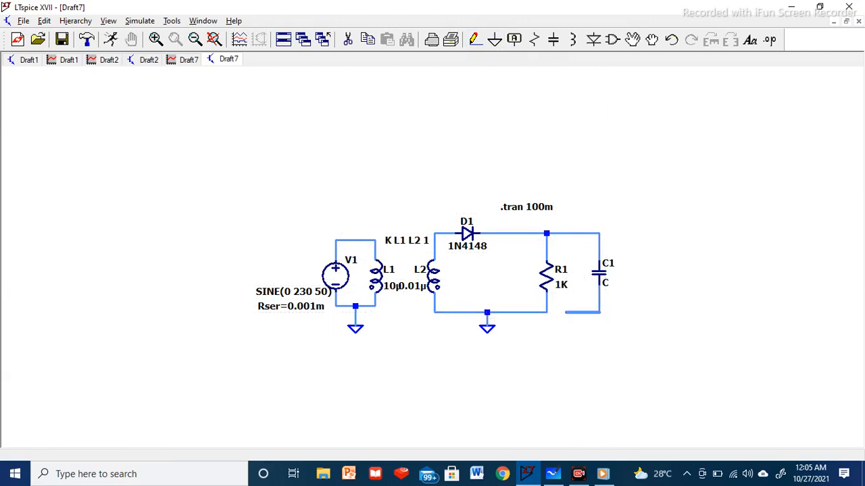
pyautogui.click(547, 312)
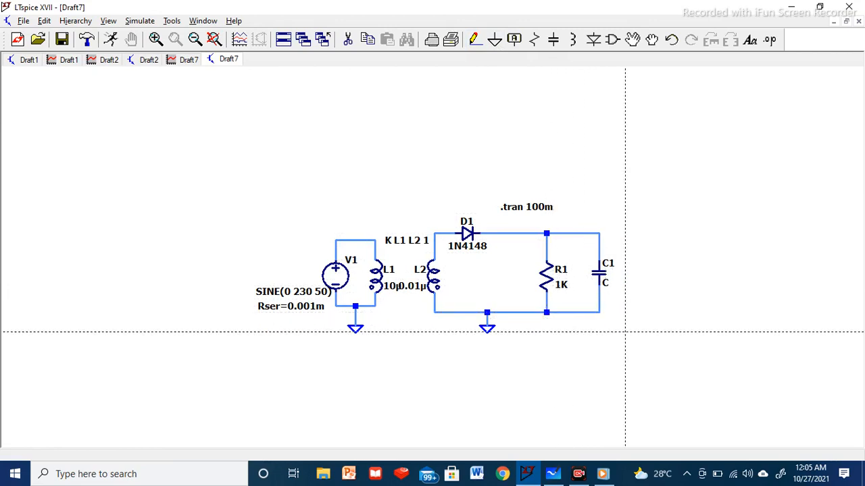
pyautogui.press('Escape')
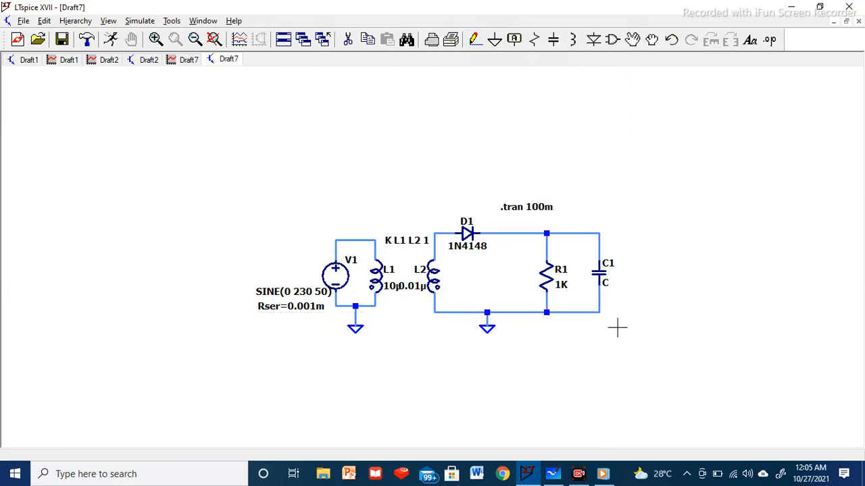
# Set capacitor C1 to 100µ and run the simulation with the filter in place
pyautogui.rightClick(605, 283)
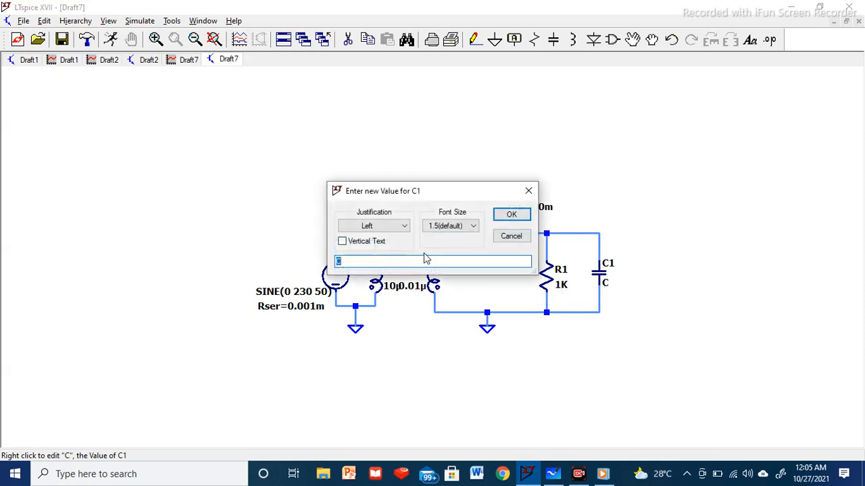
pyautogui.write('100u')
pyautogui.click(504, 215)
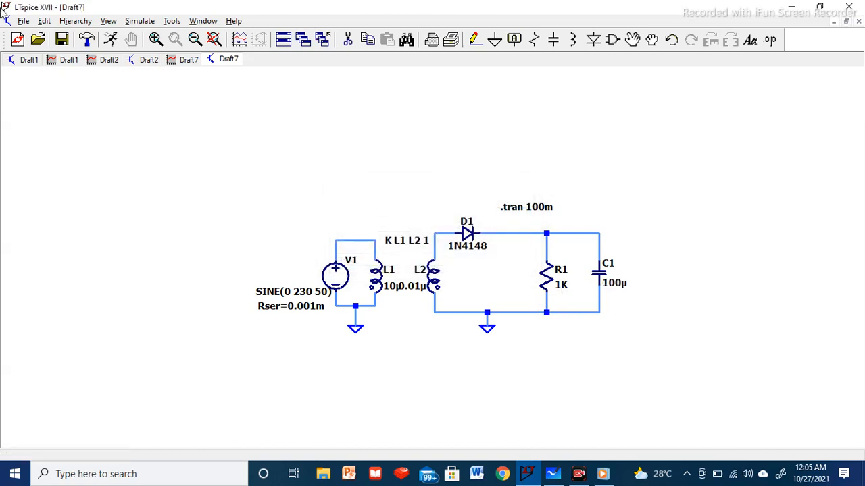
pyautogui.click(111, 41)
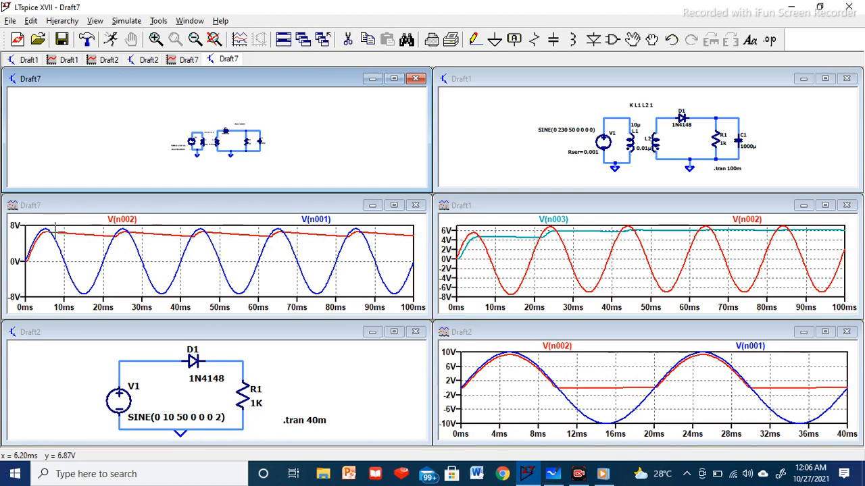
# Increase capacitor C1 to 1000µ and rerun the transient simulation
pyautogui.click(394, 80)
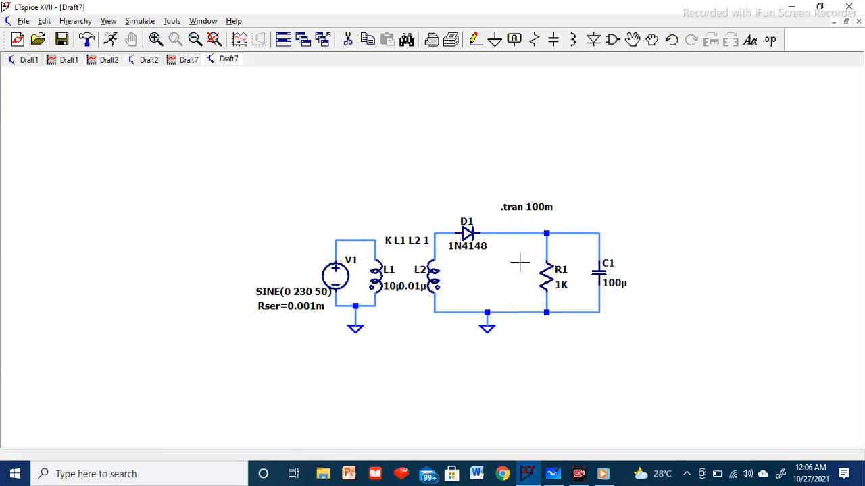
pyautogui.rightClick(614, 286)
pyautogui.click(348, 262)
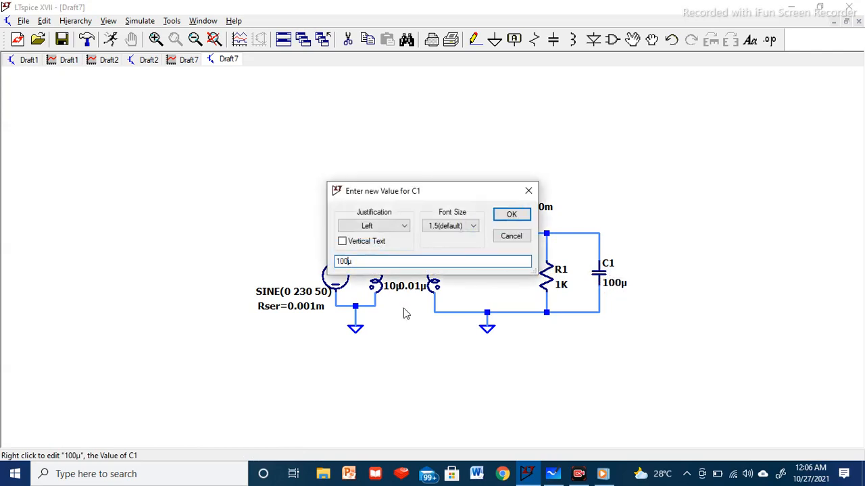
pyautogui.write('0')
pyautogui.click(508, 216)
pyautogui.click(110, 39)
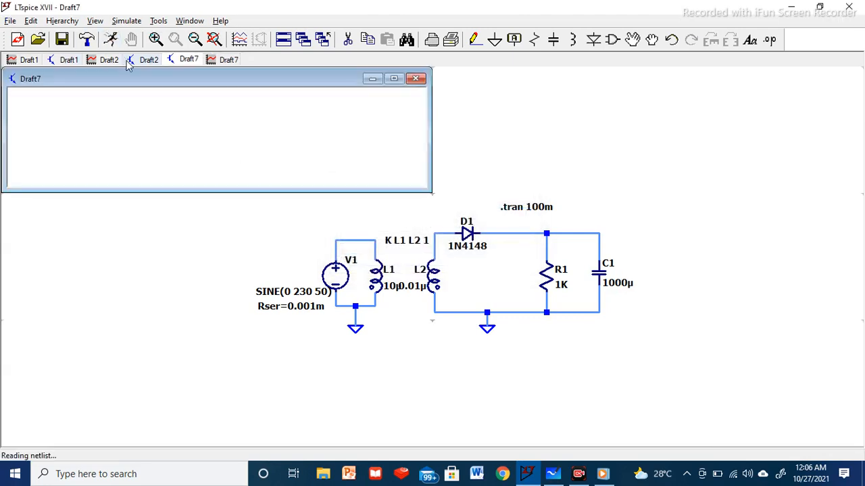